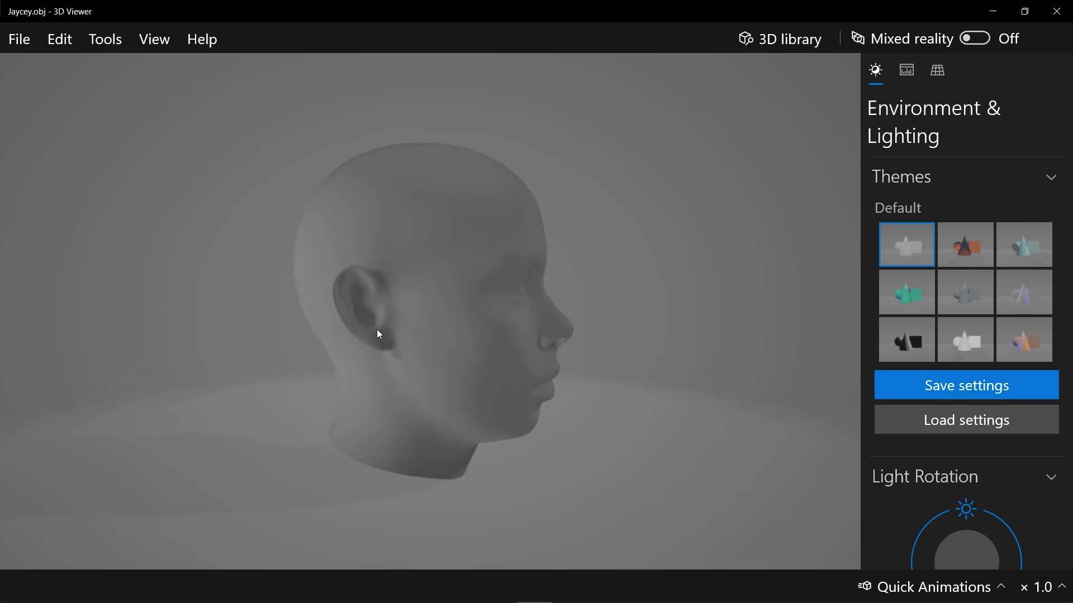
# Inspect the Jaycey.obj head model from the side and front, and close it.
pyautogui.moveTo(502, 331); pyautogui.dragTo(385, 332)
pyautogui.moveTo(453, 335)
pyautogui.mouseDown()
pyautogui.moveTo(344, 331)
pyautogui.moveTo(444, 357)
pyautogui.moveTo(383, 363)
pyautogui.moveTo(488, 360)
pyautogui.moveTo(455, 350)
pyautogui.mouseUp()
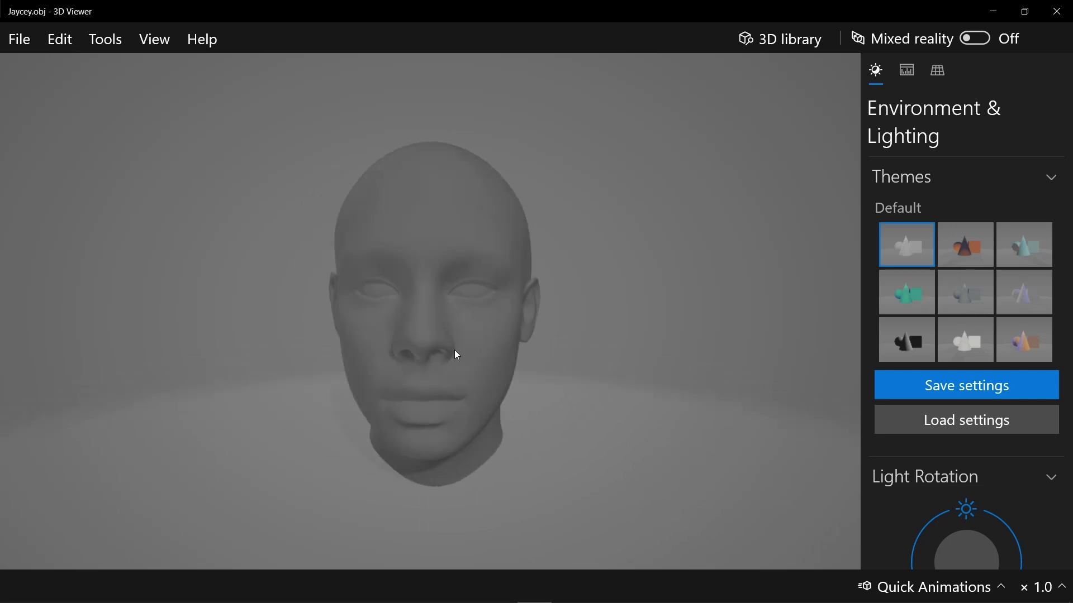
pyautogui.press('alt')
pyautogui.click(1058, 12)
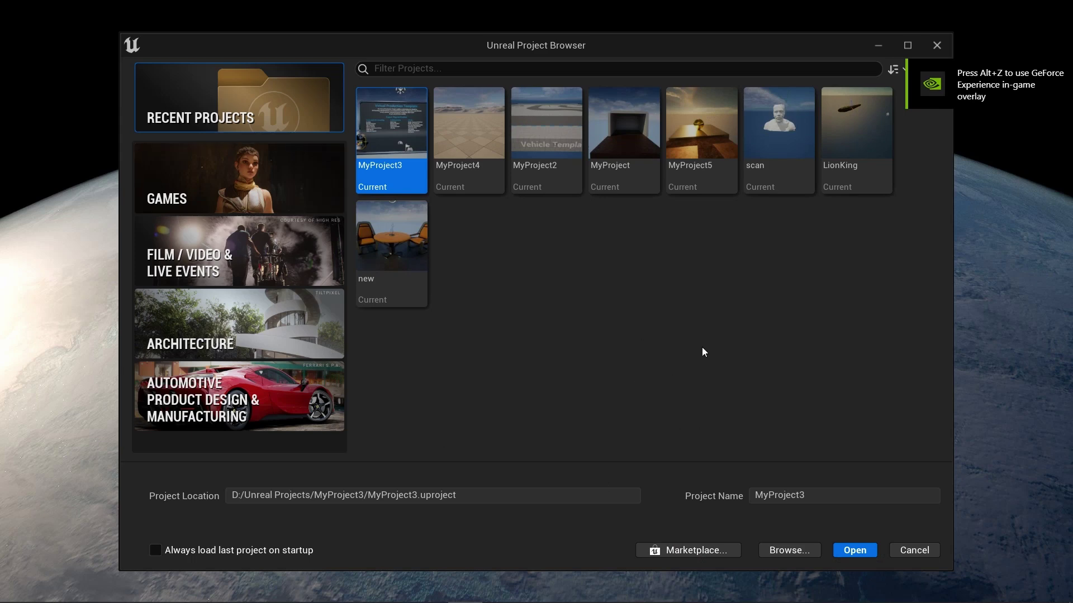
# Create a Blank games project named meta with starter content, and update its project file.
pyautogui.click(224, 186)
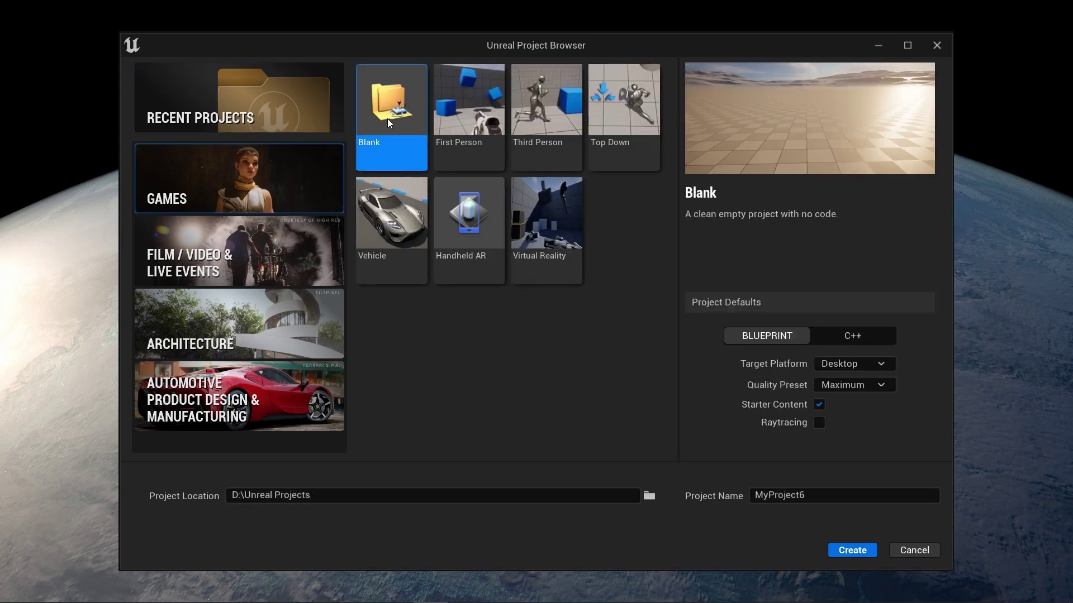
pyautogui.moveTo(828, 497); pyautogui.dragTo(716, 499)
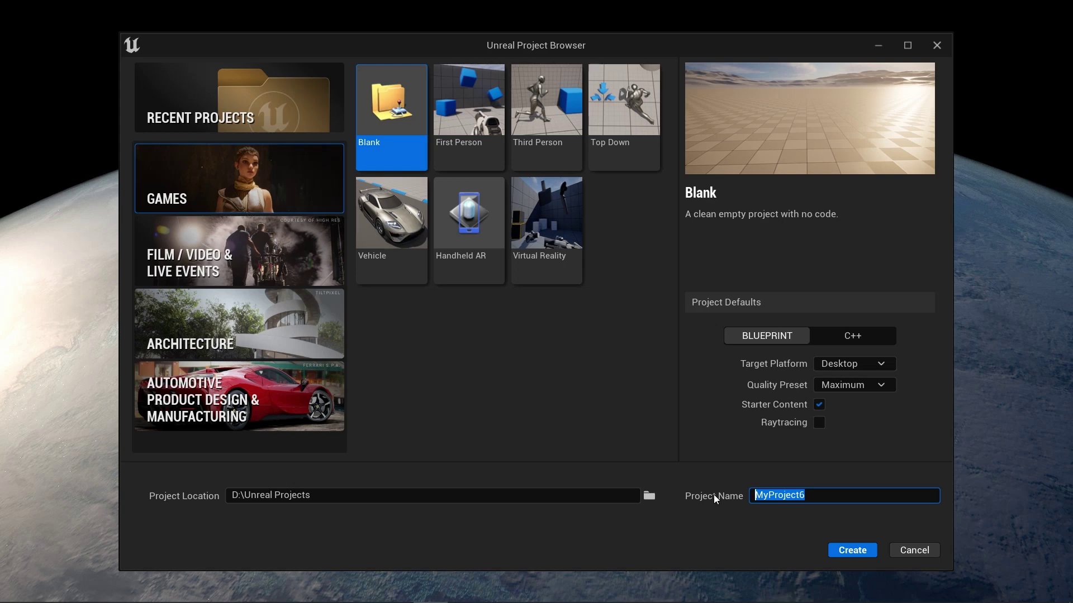
pyautogui.write('meta')
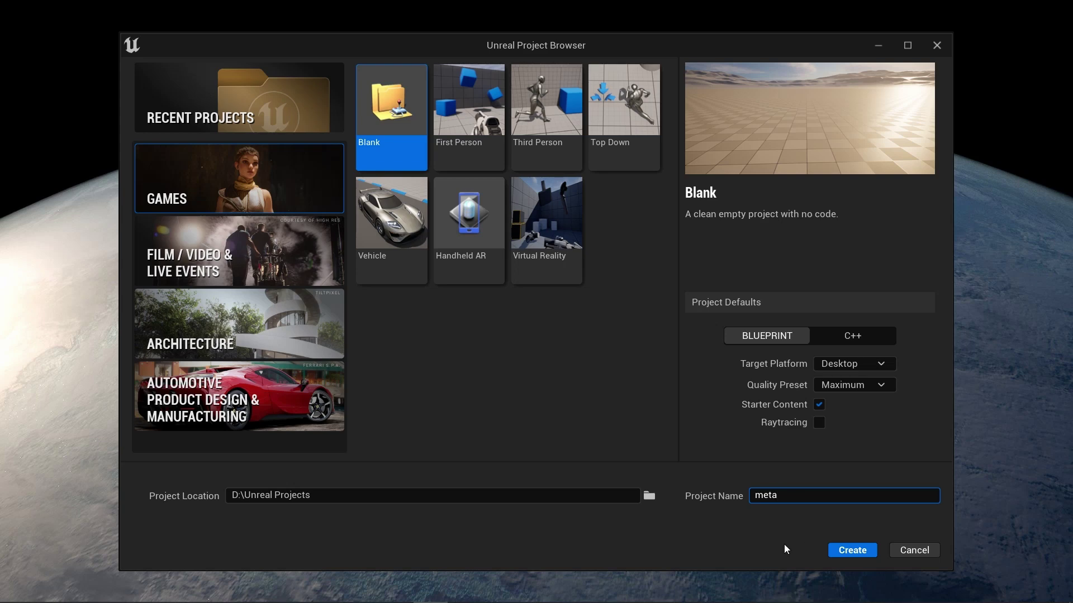
pyautogui.click(850, 552)
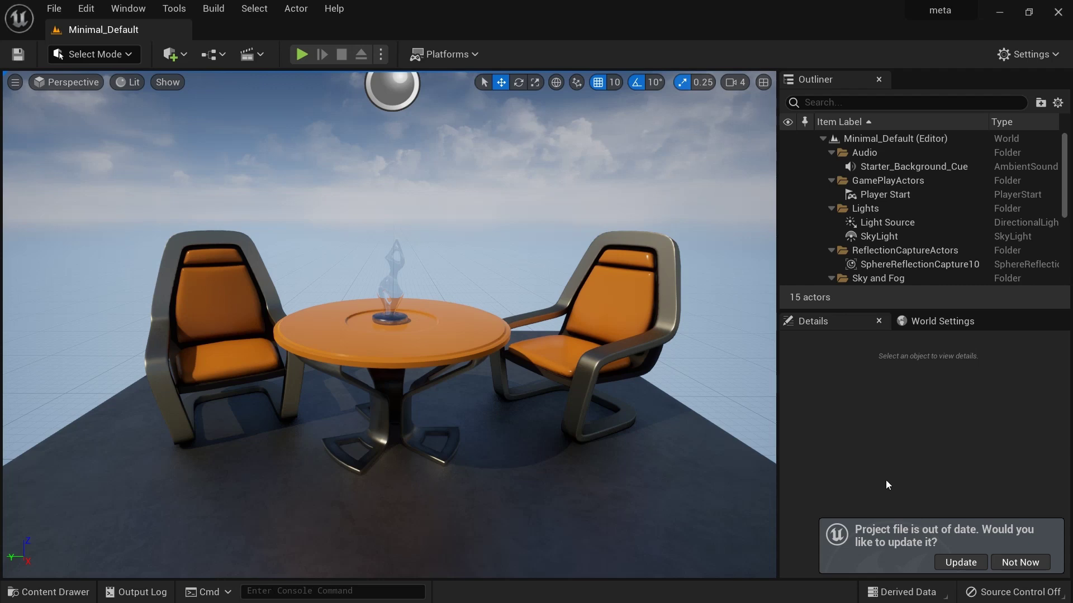
pyautogui.click(961, 562)
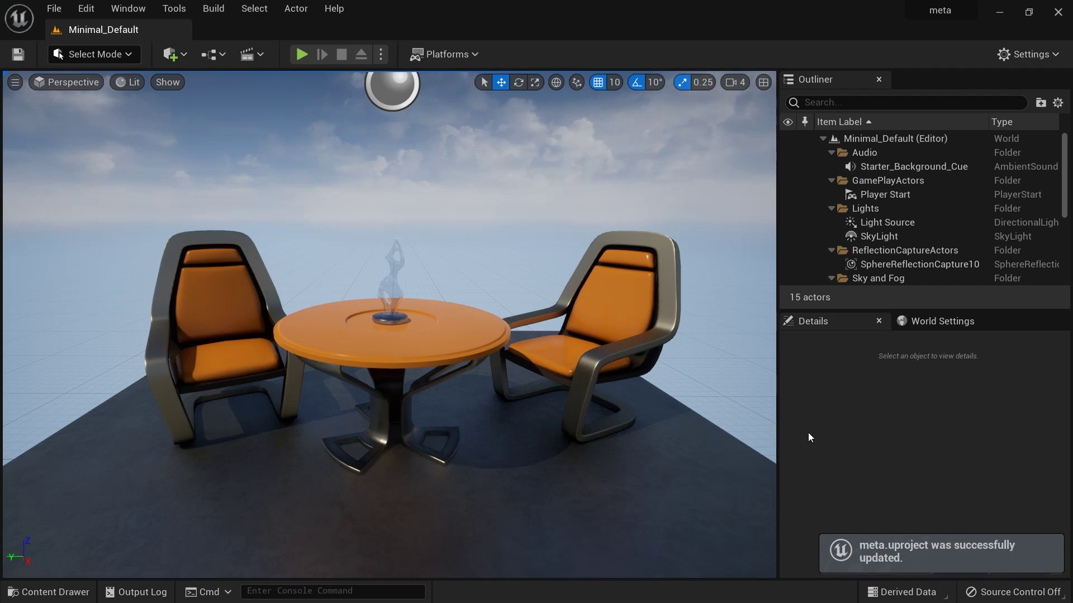
# Delete both chairs, the table, the statue and the upper floor mesh from the default level.
pyautogui.click(211, 318)
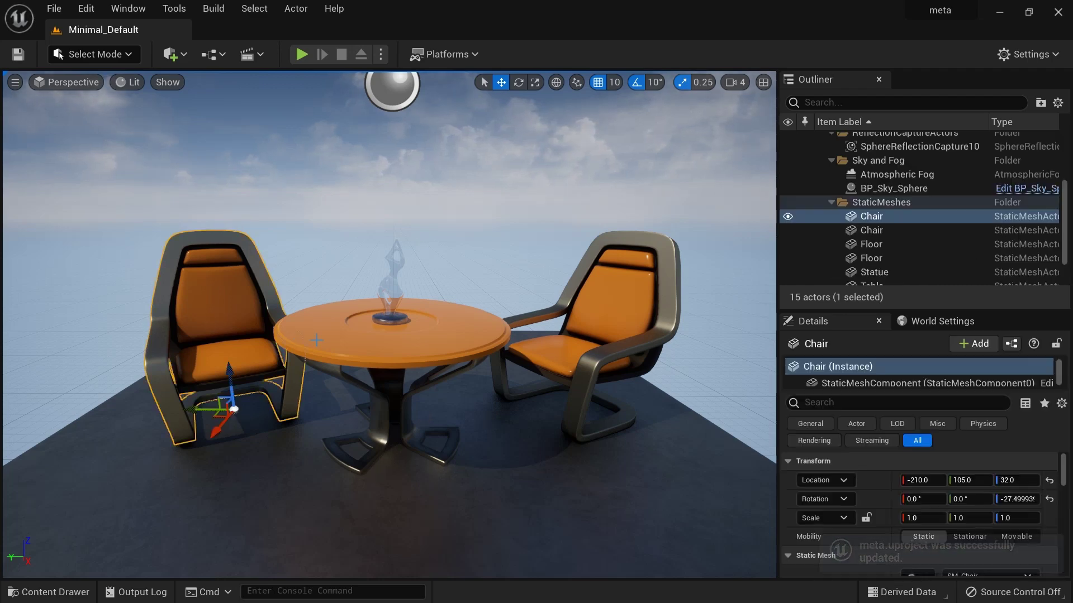
pyautogui.keyDown('ctrl'); pyautogui.click(357, 324); pyautogui.keyUp('ctrl')
pyautogui.keyDown('ctrl'); pyautogui.click(391, 282); pyautogui.keyUp('ctrl')
pyautogui.keyDown('ctrl'); pyautogui.click(563, 319); pyautogui.keyUp('ctrl')
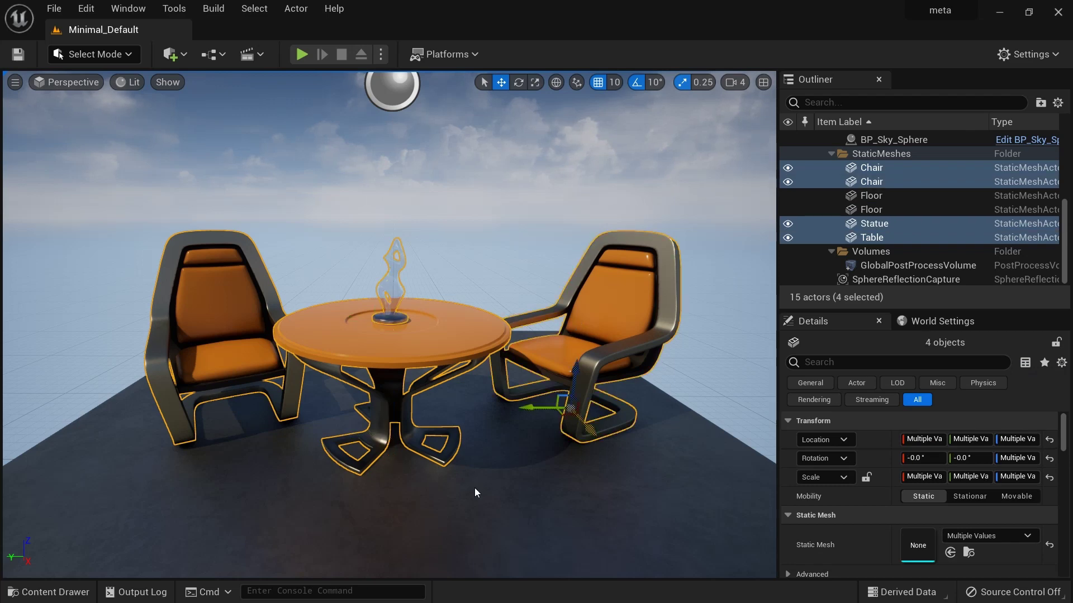
pyautogui.keyDown('ctrl'); pyautogui.click(474, 488); pyautogui.keyUp('ctrl')
pyautogui.press('Delete')
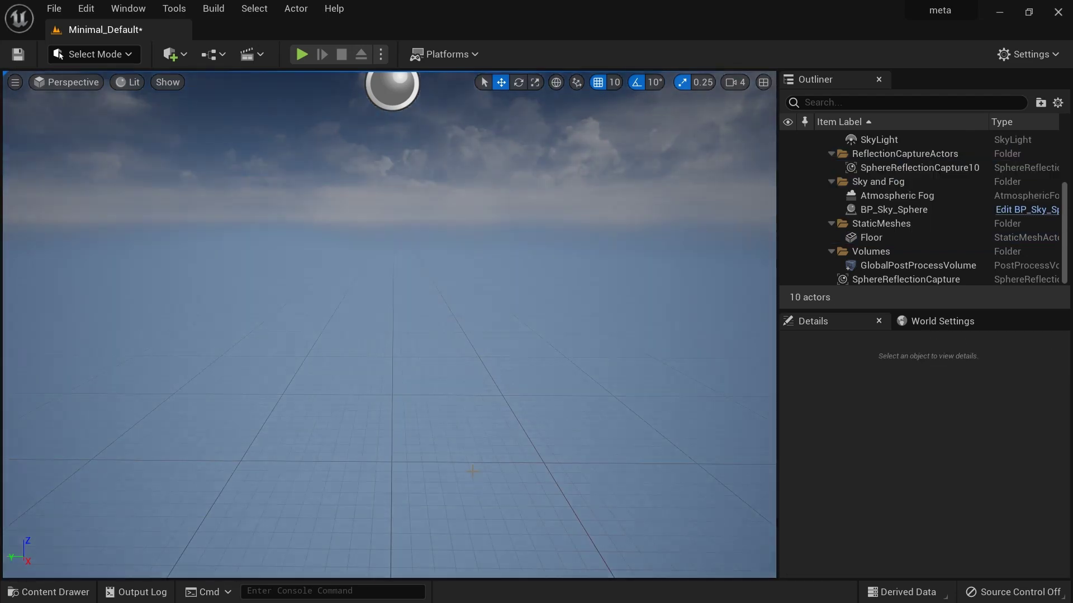
# Delete the remaining floor mesh from the level.
pyautogui.scroll(-5, 425, 450)
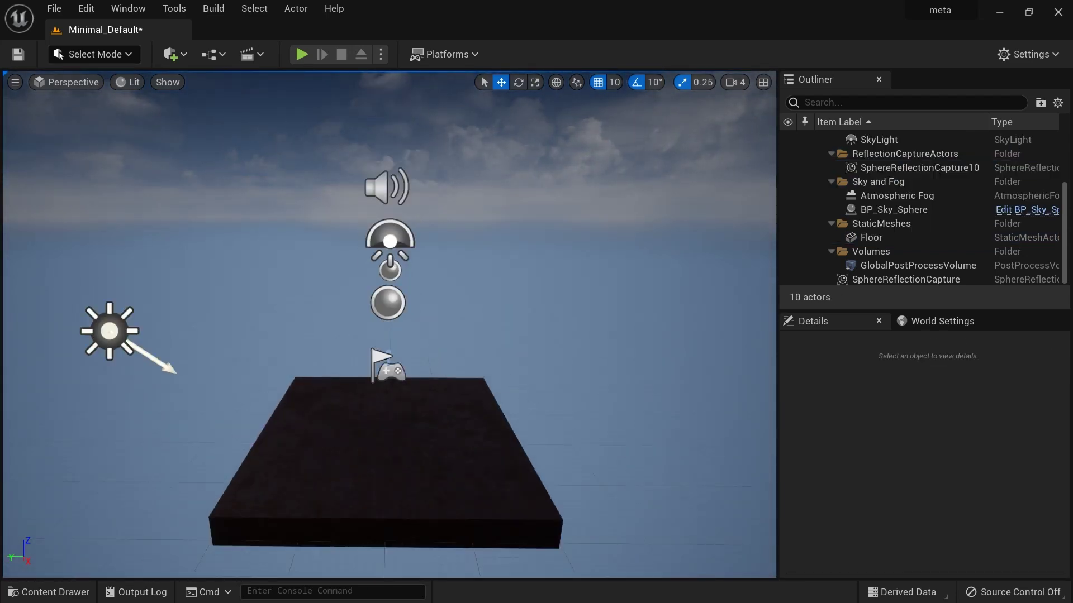
pyautogui.click(419, 449)
pyautogui.press('Delete')
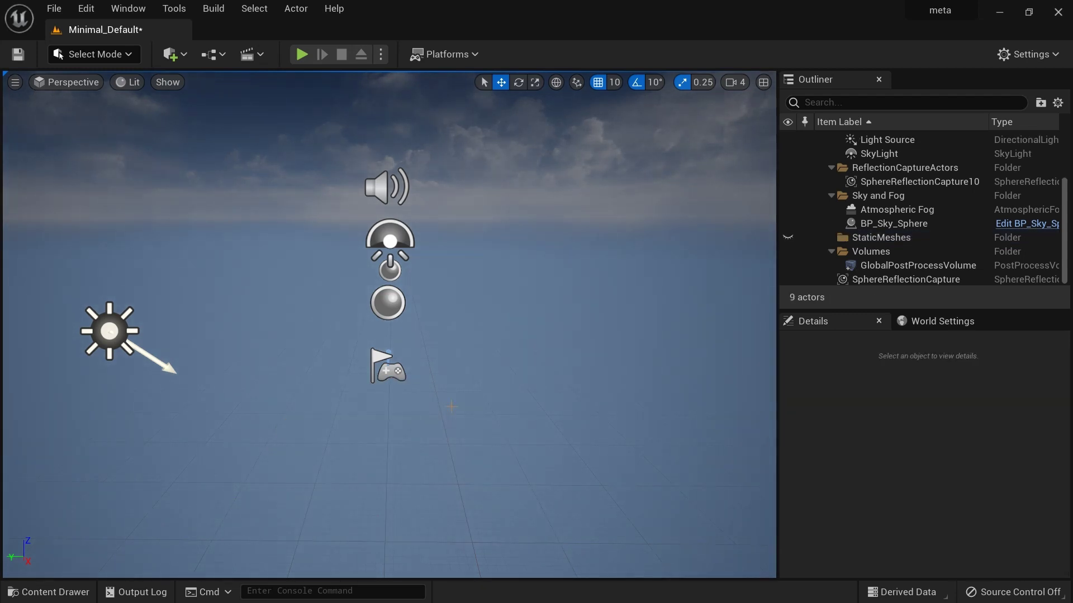
pyautogui.press('g')
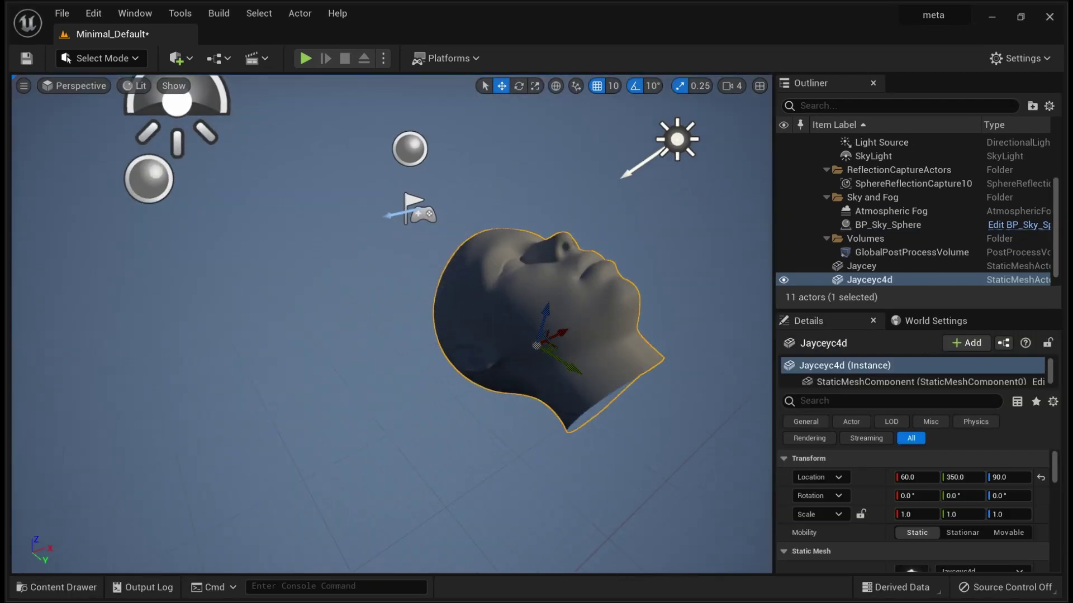
# Rotate the Jayceyc4d head mesh 90° about the X axis so that it stands upright.
pyautogui.keyDown('alt'); pyautogui.moveTo(414, 212); pyautogui.dragTo(433, 211); pyautogui.keyUp('alt')
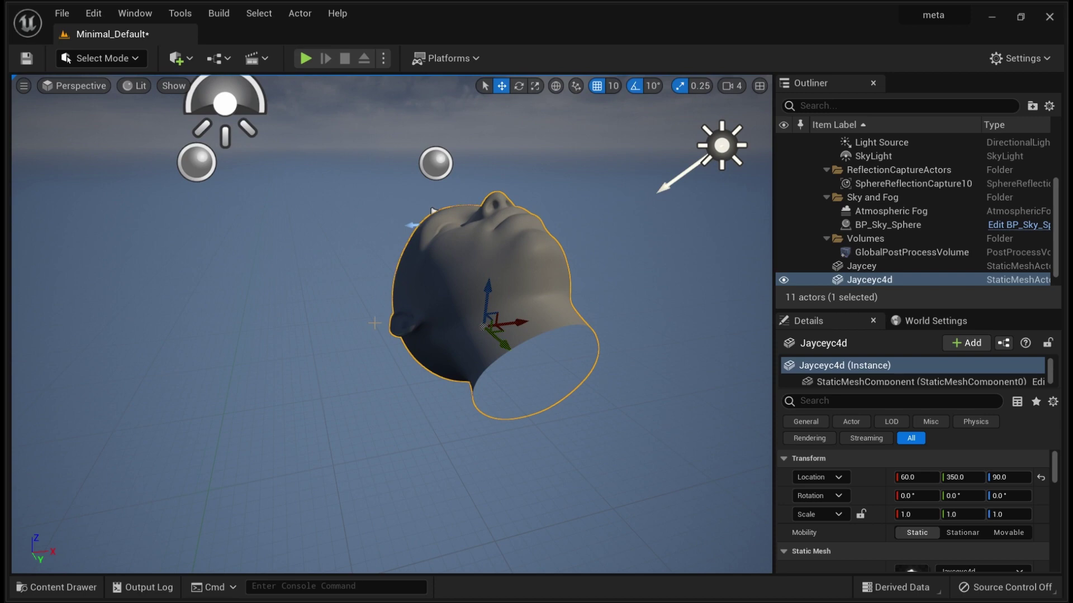
pyautogui.press('e')
pyautogui.moveTo(507, 295); pyautogui.dragTo(531, 375)
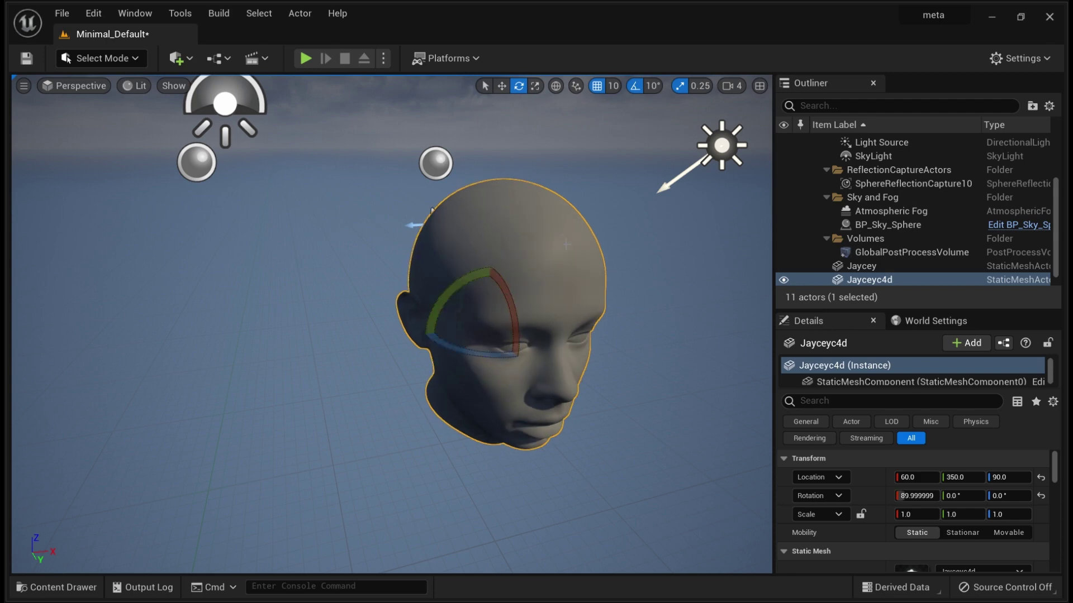
pyautogui.moveTo(482, 290); pyautogui.dragTo(466, 251, button='right')
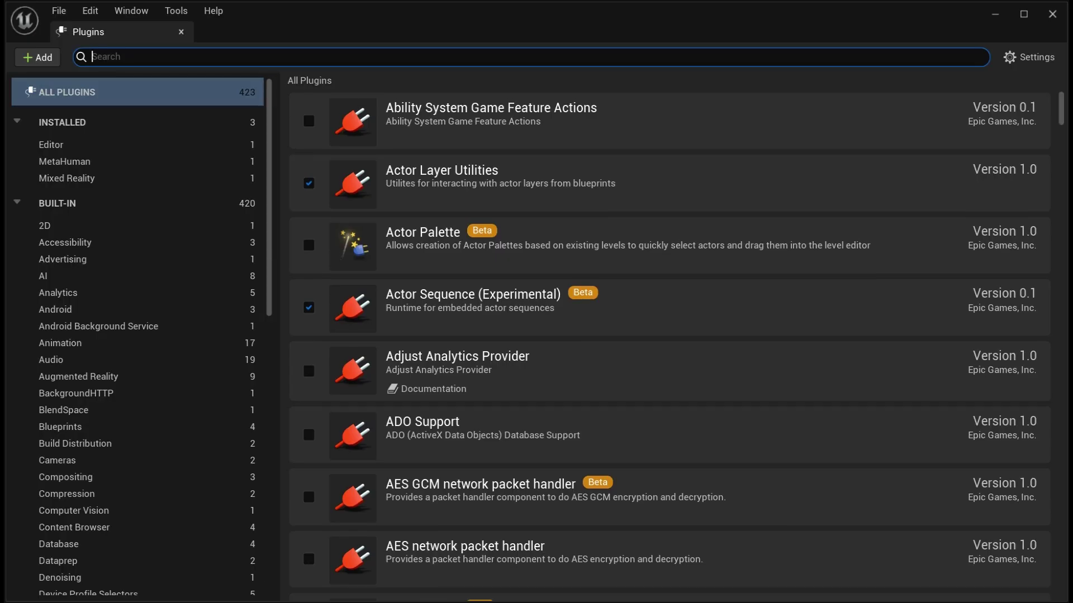
# Search the plugins for "meta" to check the MetaHuman plugin, and close the plugin browser.
pyautogui.write('mata')
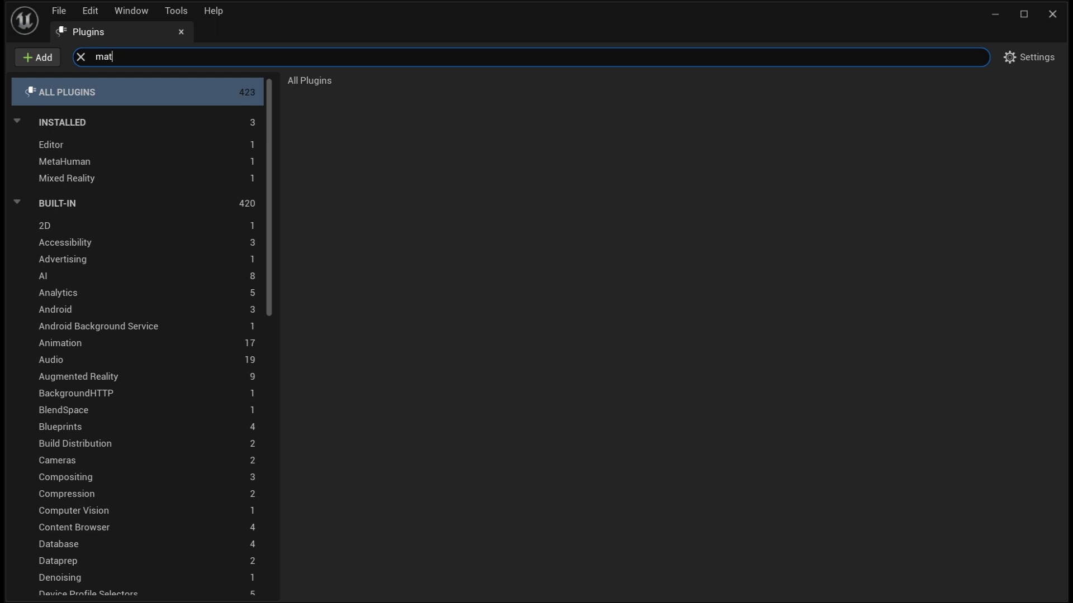
pyautogui.press('BackSpace')
pyautogui.press('BackSpace')
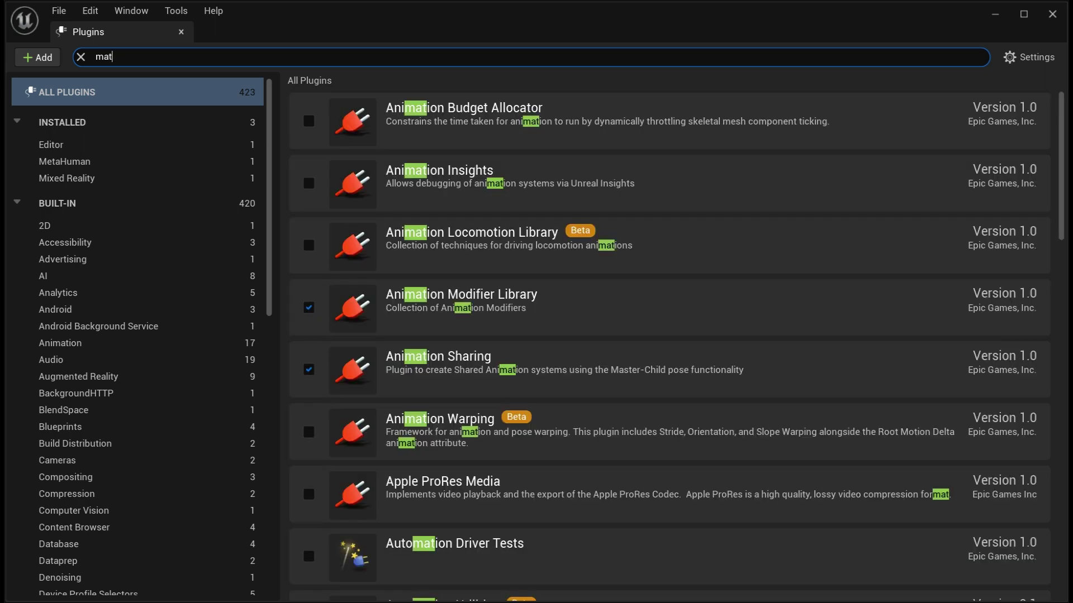
pyautogui.press('BackSpace')
pyautogui.press('BackSpace')
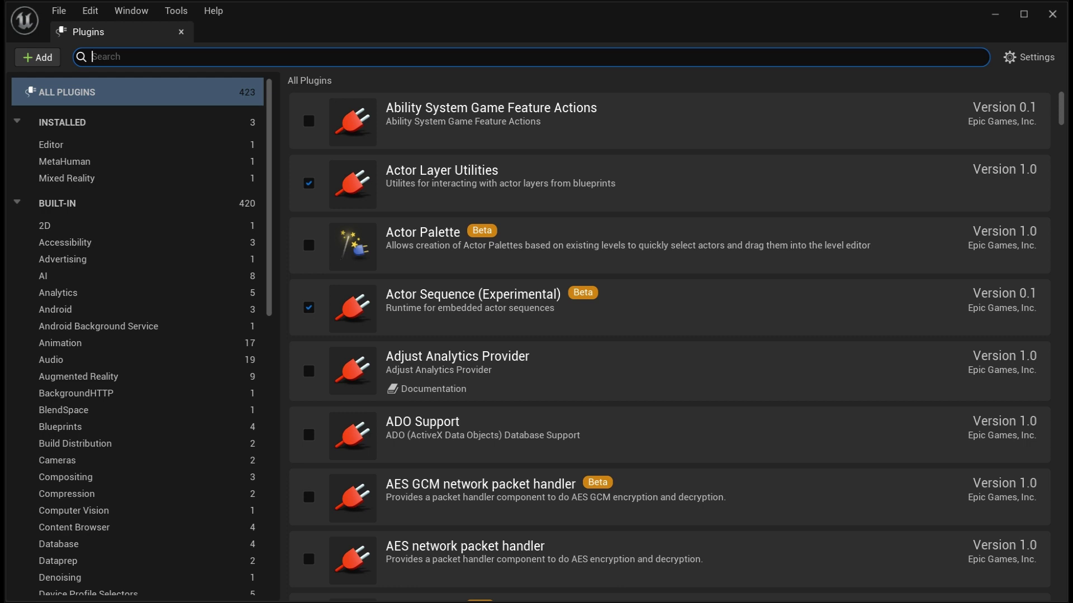
pyautogui.write('eta')
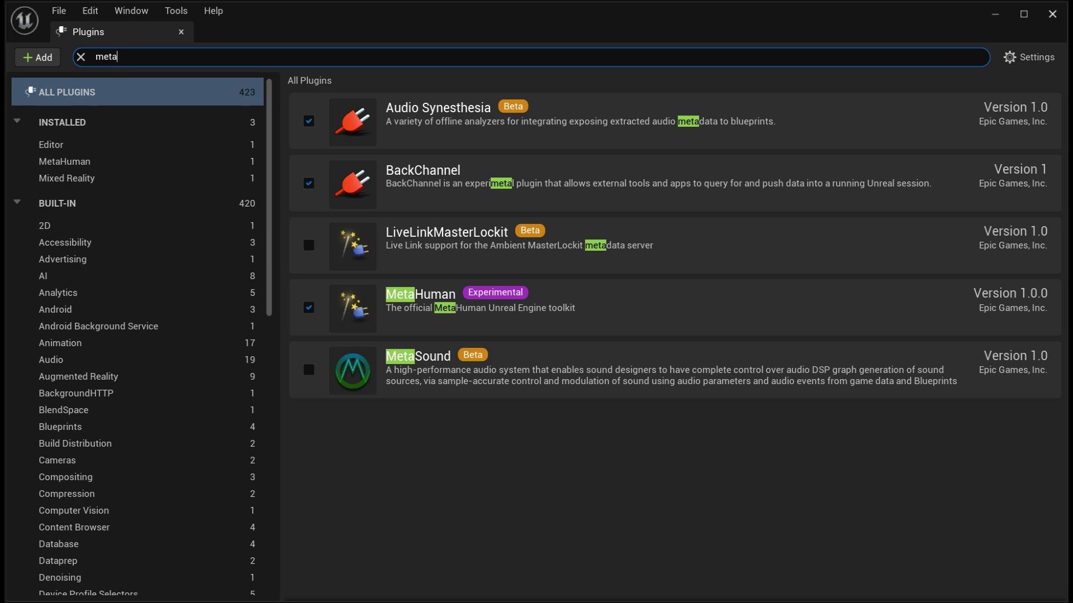
pyautogui.click(1052, 14)
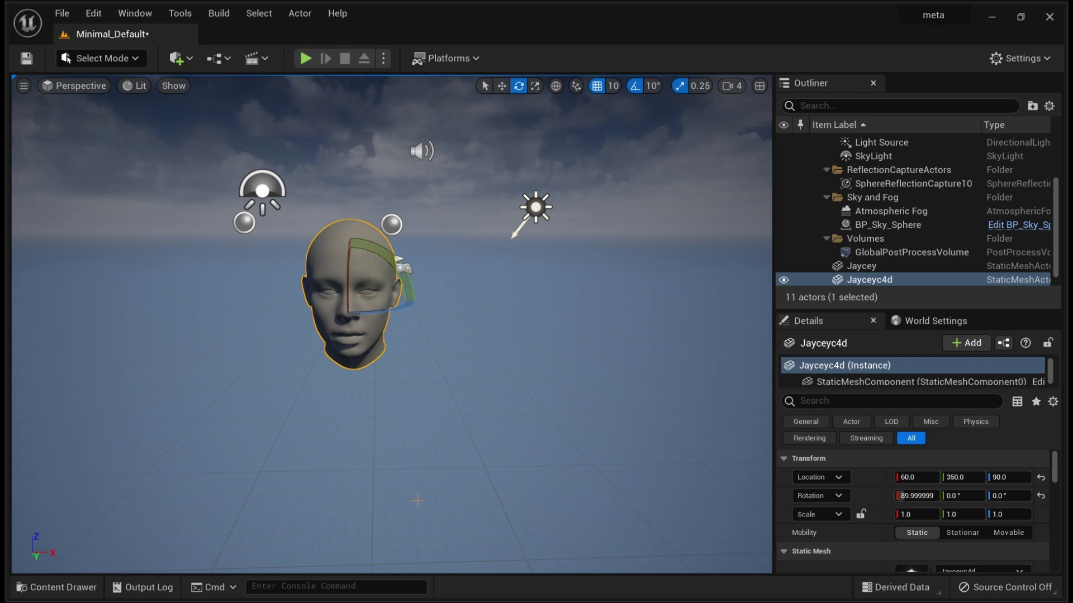
# Select the Neutral Pose of the new MetaHuman Identity and rotate its head mesh 90° upright, facing forward.
pyautogui.hotkey('ctrl', 'space')
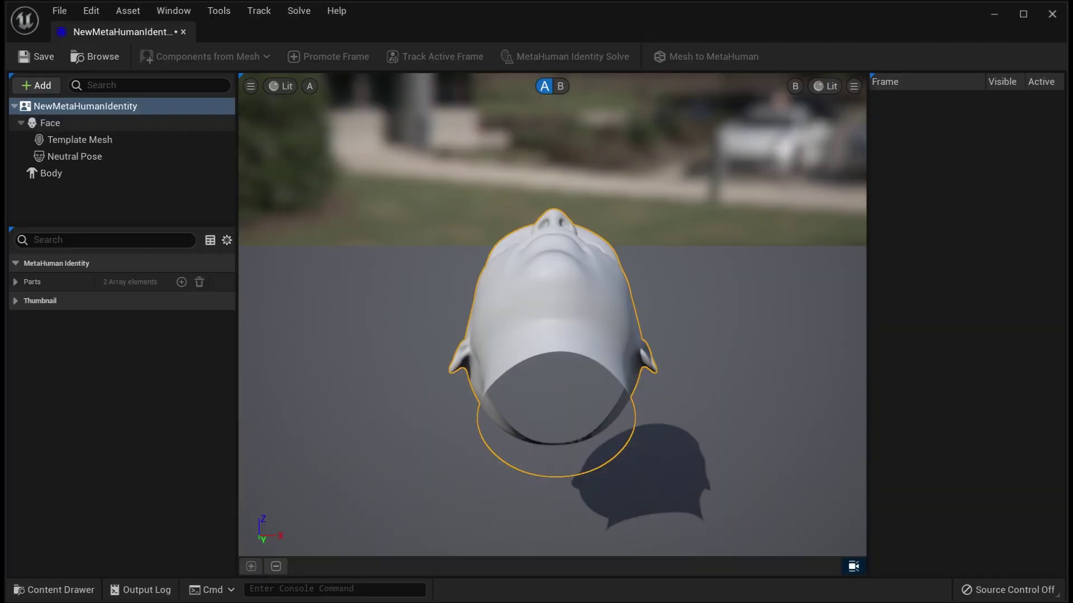
pyautogui.click(75, 157)
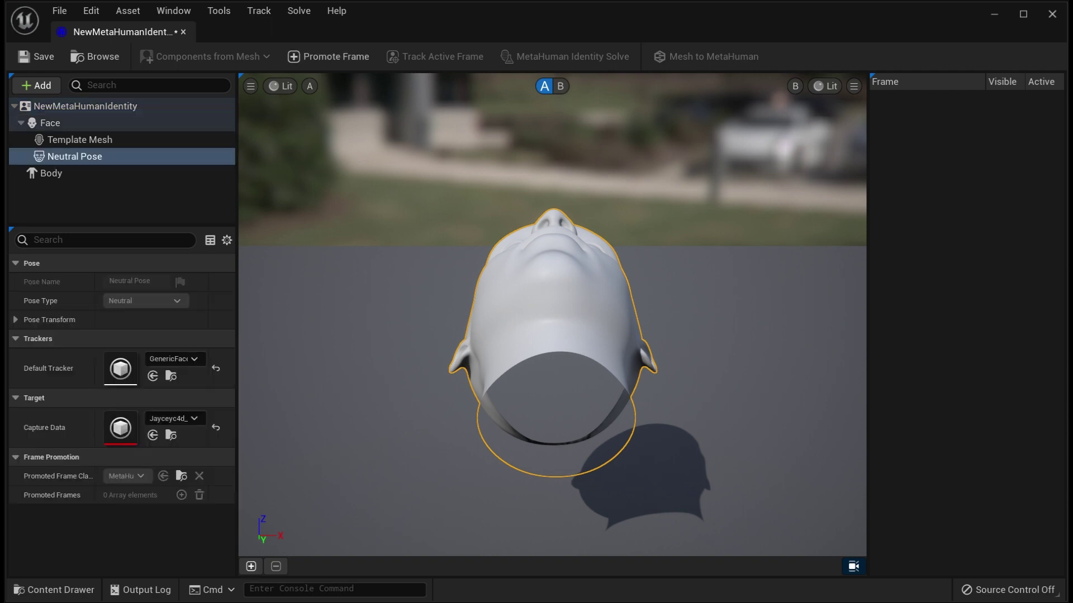
pyautogui.press('e')
pyautogui.press('w')
pyautogui.press('e')
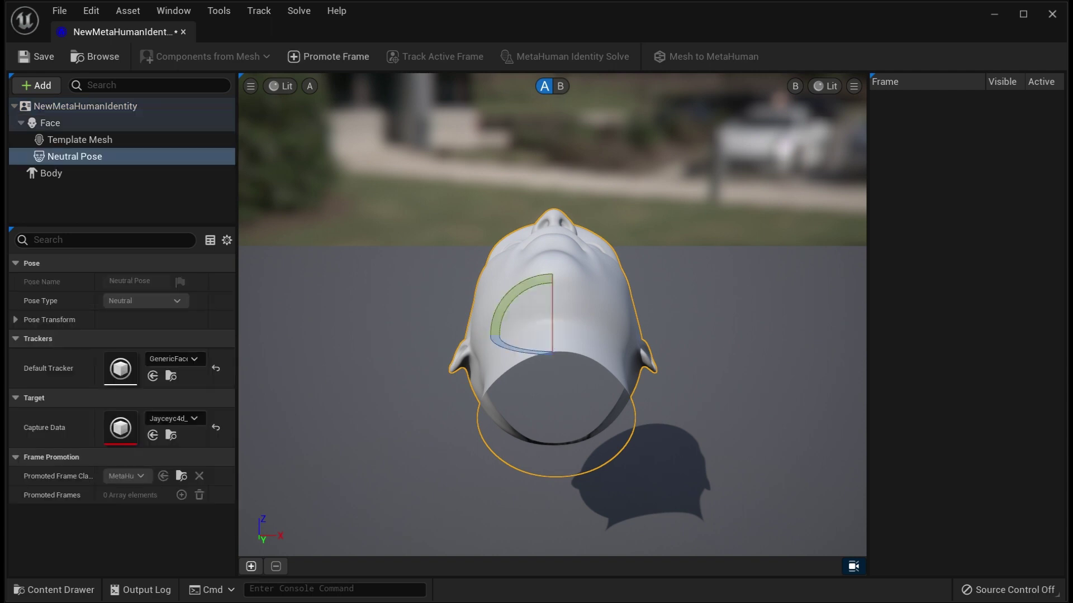
pyautogui.moveTo(552, 313); pyautogui.dragTo(503, 402)
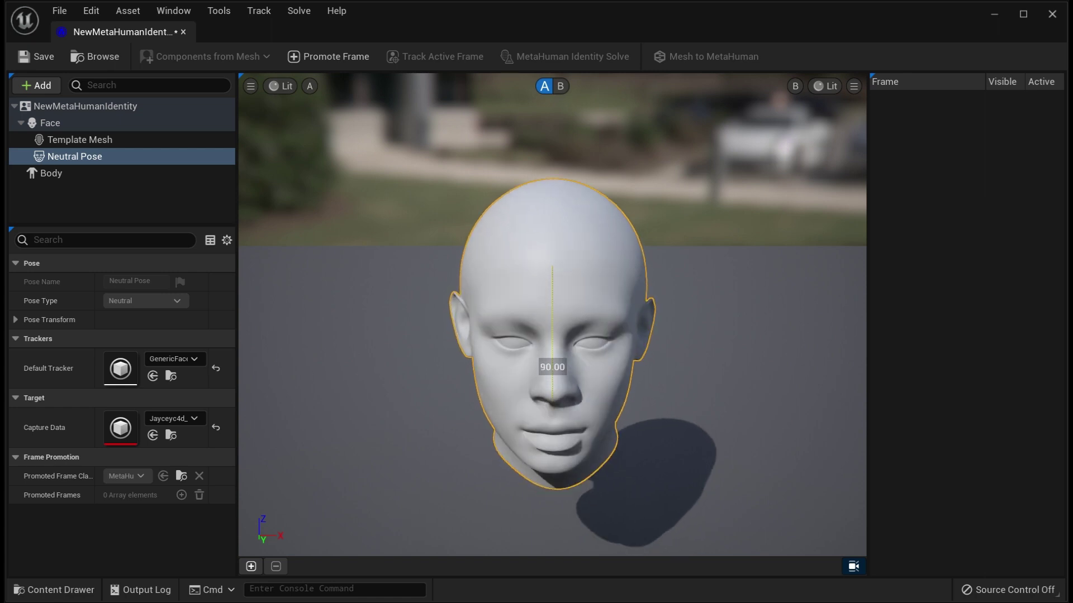
# Frame the head centrally in a level front view and promote that view as a frame of the Neutral Pose.
pyautogui.moveTo(552, 347); pyautogui.dragTo(560, 409, button='middle')
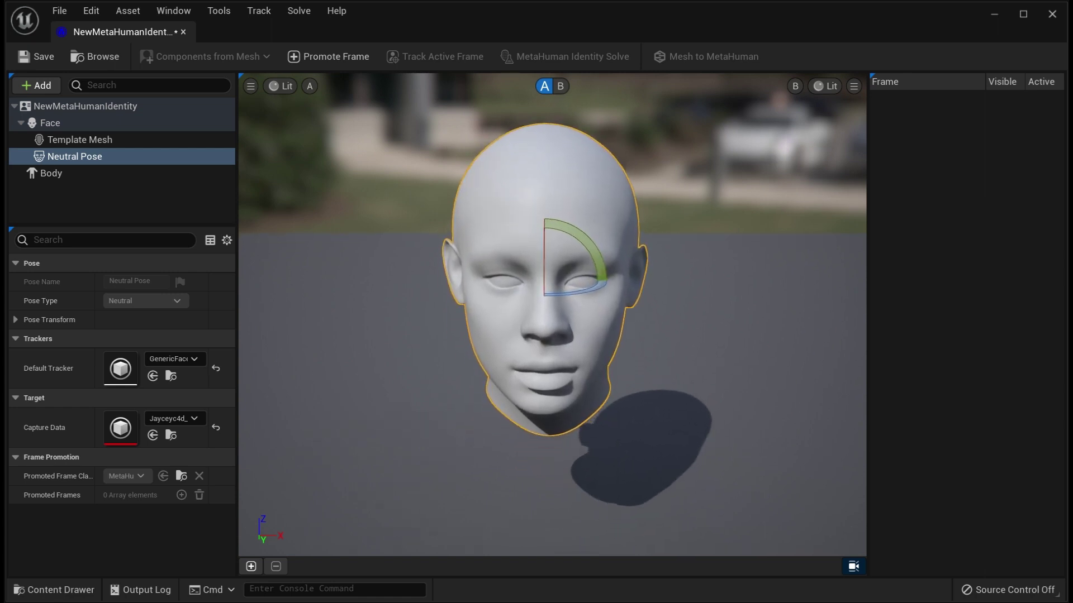
pyautogui.keyDown('alt'); pyautogui.moveTo(560, 391); pyautogui.dragTo(542, 377); pyautogui.keyUp('alt')
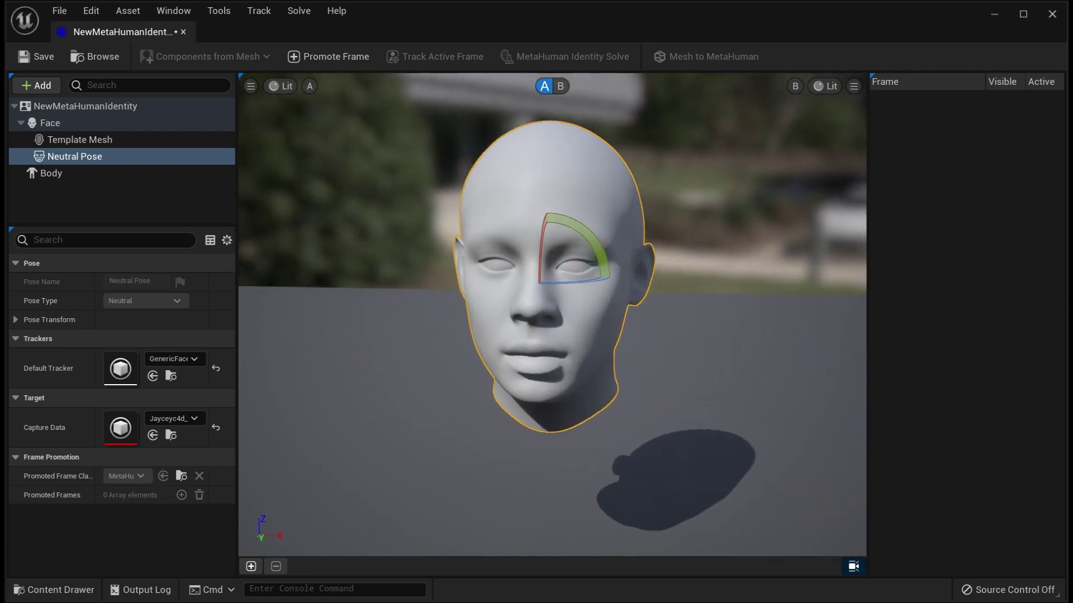
pyautogui.keyDown('alt'); pyautogui.moveTo(475, 279); pyautogui.dragTo(453, 279); pyautogui.keyUp('alt')
pyautogui.moveTo(550, 363); pyautogui.dragTo(557, 356, button='middle')
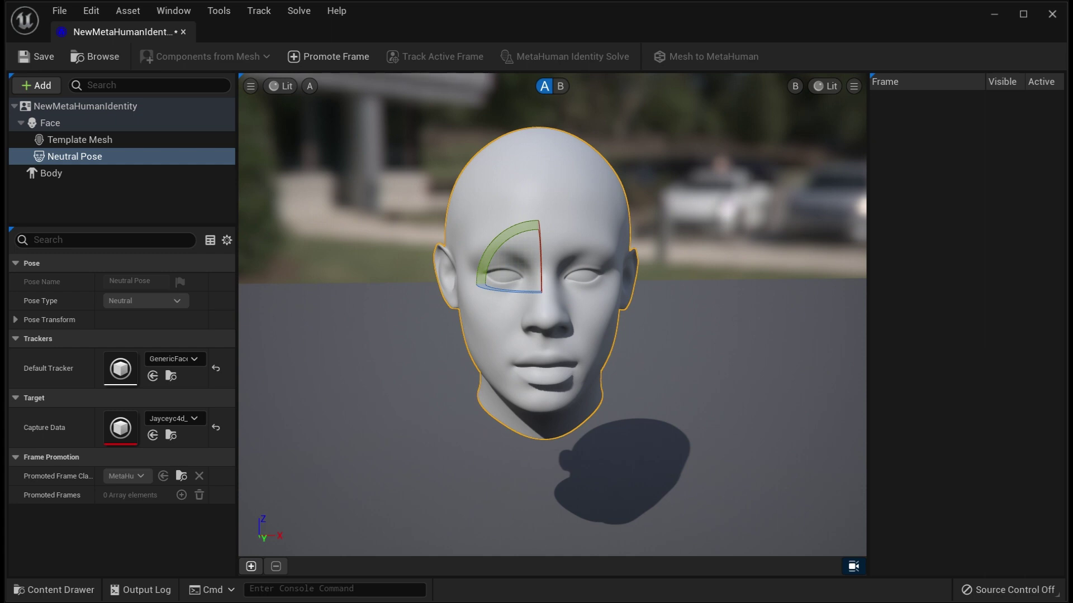
pyautogui.moveTo(550, 358)
pyautogui.keyDown('alt'); pyautogui.mouseDown()
pyautogui.moveTo(466, 360)
pyautogui.moveTo(550, 360)
pyautogui.moveTo(535, 361)
pyautogui.mouseUp(); pyautogui.keyUp('alt')
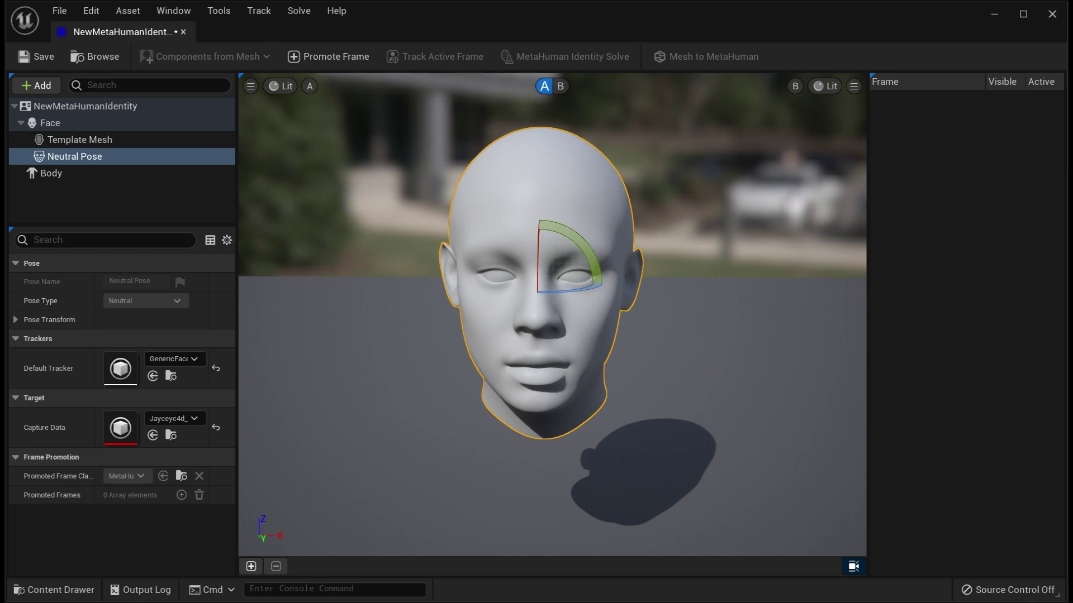
pyautogui.scroll(5, 552, 314)
pyautogui.scroll(-1, 552, 314)
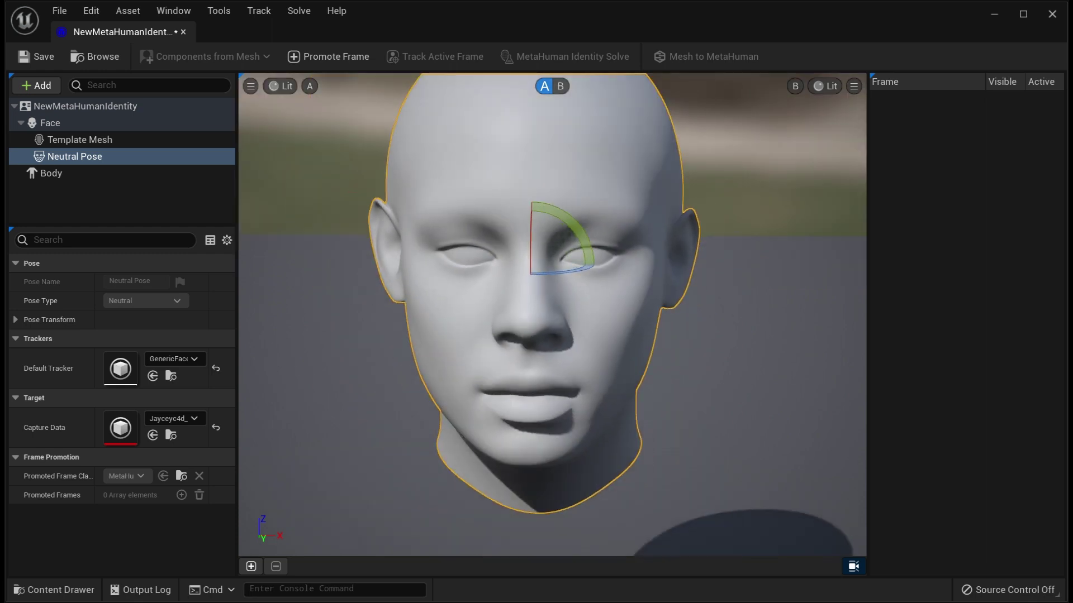
pyautogui.moveTo(552, 314); pyautogui.dragTo(560, 375, button='middle')
pyautogui.keyDown('alt'); pyautogui.moveTo(560, 375); pyautogui.dragTo(563, 303); pyautogui.keyUp('alt')
pyautogui.scroll(-2, 564, 303)
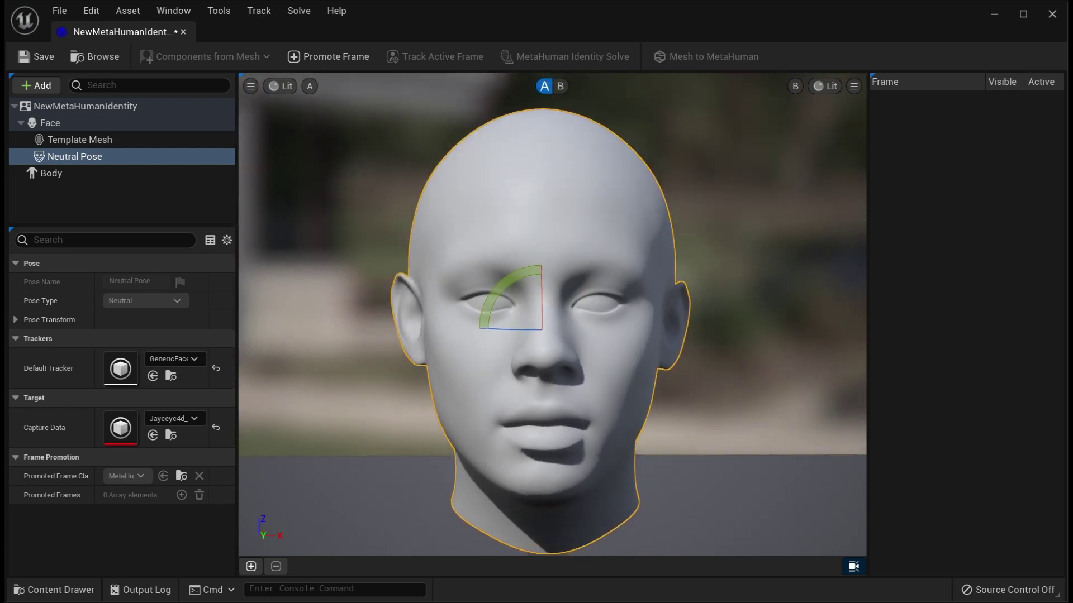
pyautogui.moveTo(564, 303); pyautogui.dragTo(563, 308, button='middle')
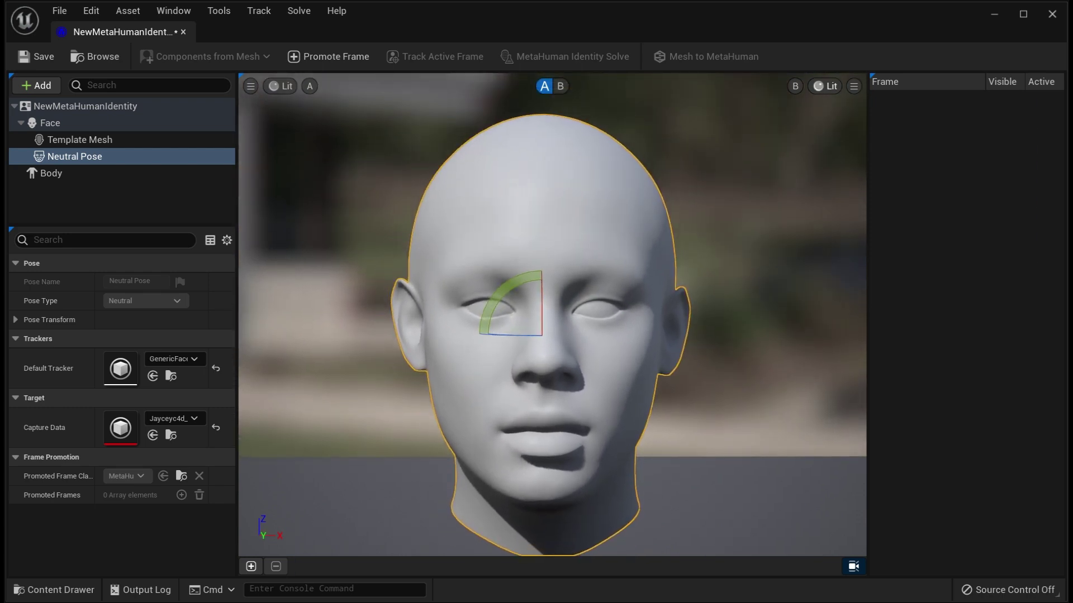
pyautogui.click(328, 56)
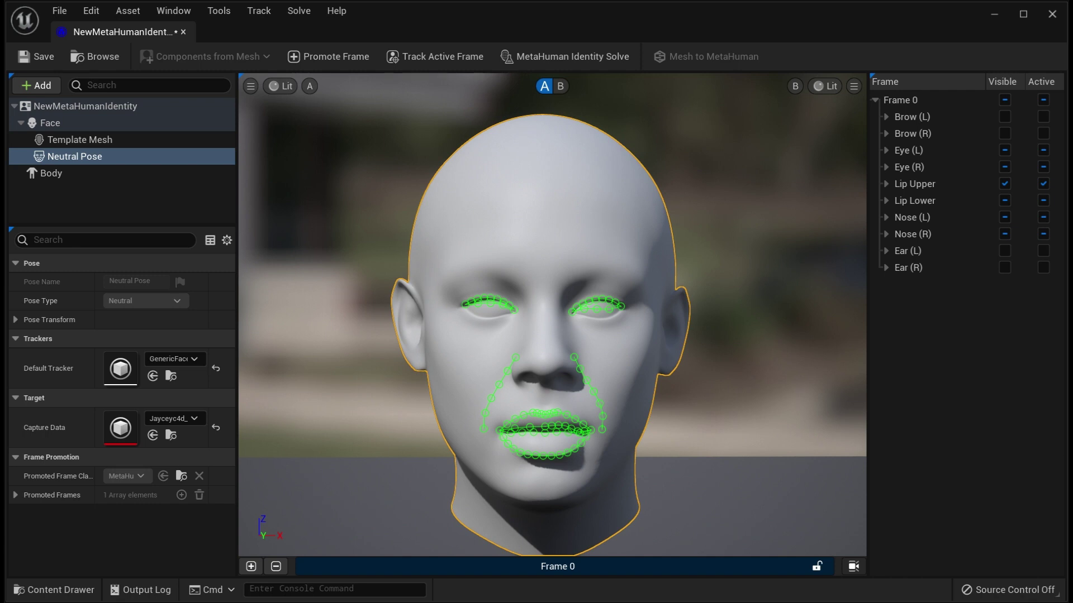
# Fine-tune the camera of Frame 0 so the head fills the view and faces straight forward.
pyautogui.scroll(1, 551, 313)
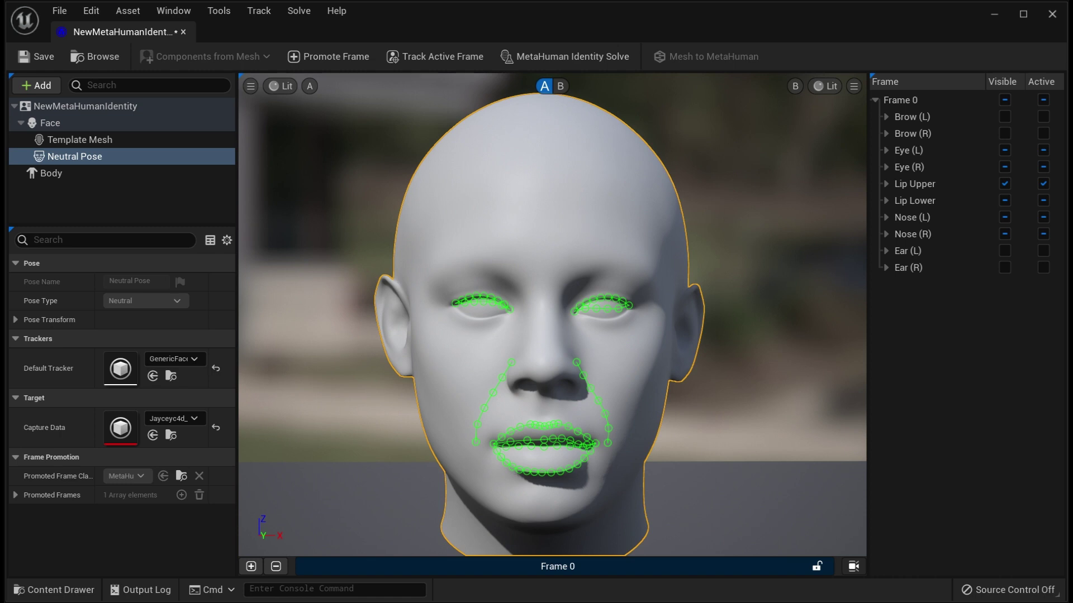
pyautogui.moveTo(552, 313)
pyautogui.keyDown('alt'); pyautogui.mouseDown()
pyautogui.moveTo(540, 304)
pyautogui.moveTo(556, 325)
pyautogui.mouseUp(); pyautogui.keyUp('alt')
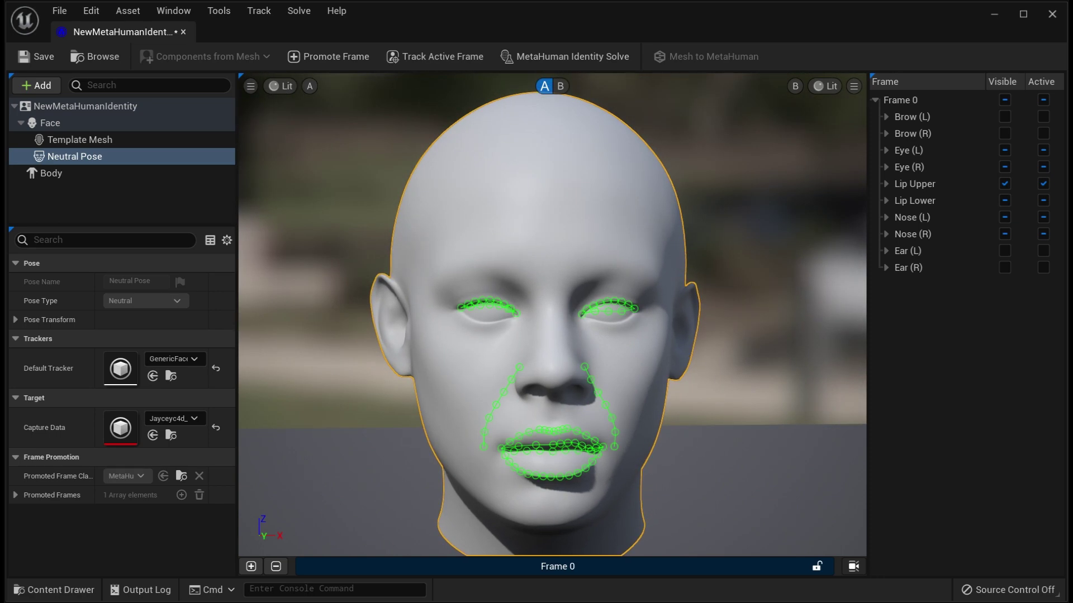
pyautogui.keyDown('alt'); pyautogui.moveTo(552, 312); pyautogui.dragTo(533, 308); pyautogui.keyUp('alt')
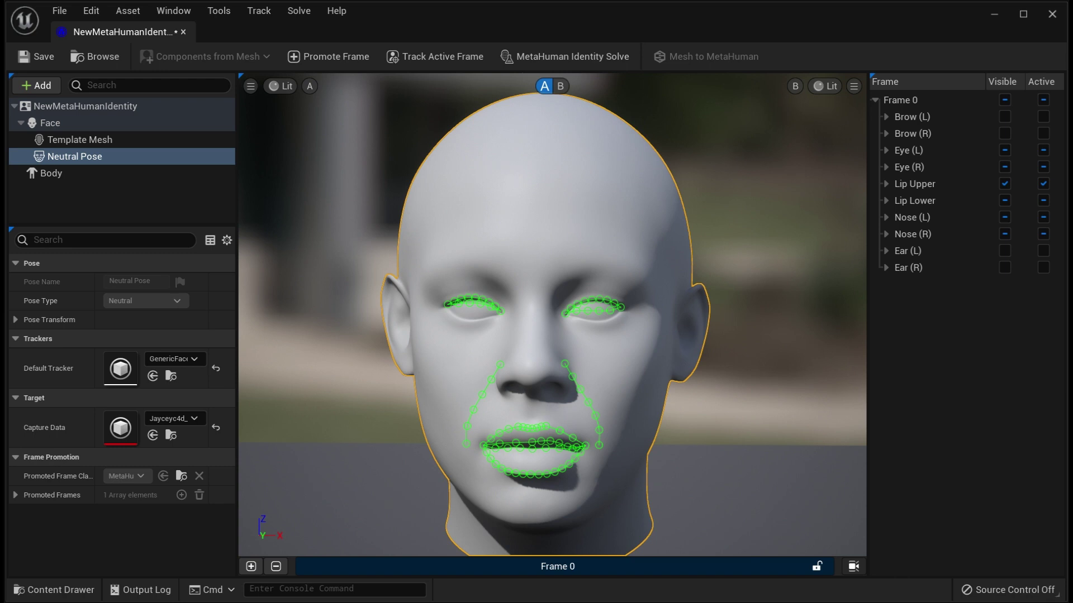
pyautogui.keyDown('alt'); pyautogui.moveTo(536, 313); pyautogui.dragTo(562, 317); pyautogui.keyUp('alt')
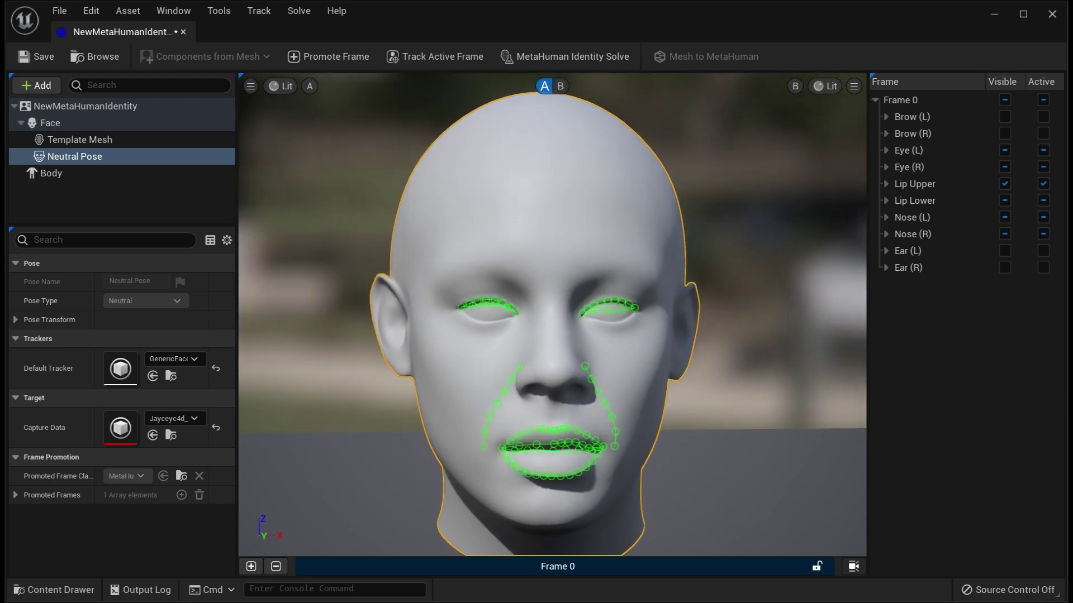
pyautogui.keyDown('alt'); pyautogui.moveTo(561, 317); pyautogui.dragTo(520, 316); pyautogui.keyUp('alt')
pyautogui.moveTo(374, 316); pyautogui.dragTo(357, 316)
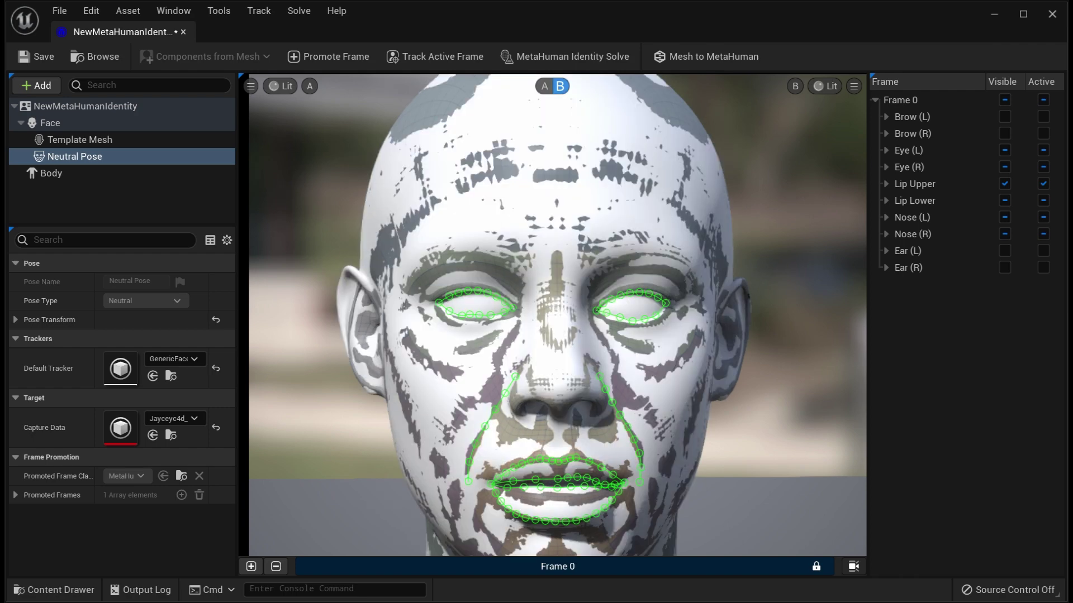
# Switch to the free camera and examine from several angles how the solved template mesh fits the head.
pyautogui.click(853, 566)
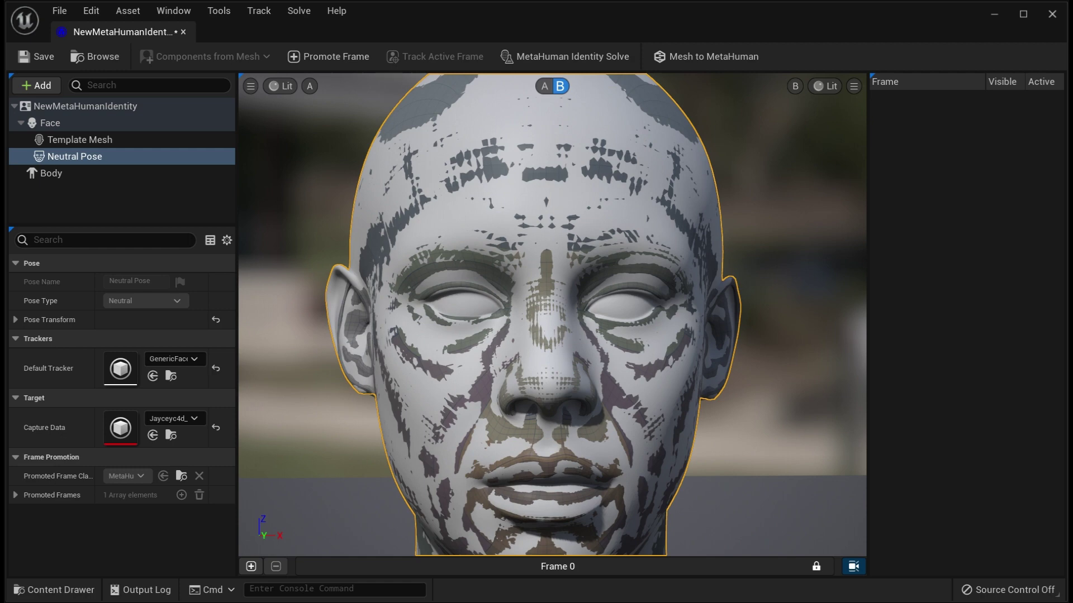
pyautogui.scroll(-4, 552, 315)
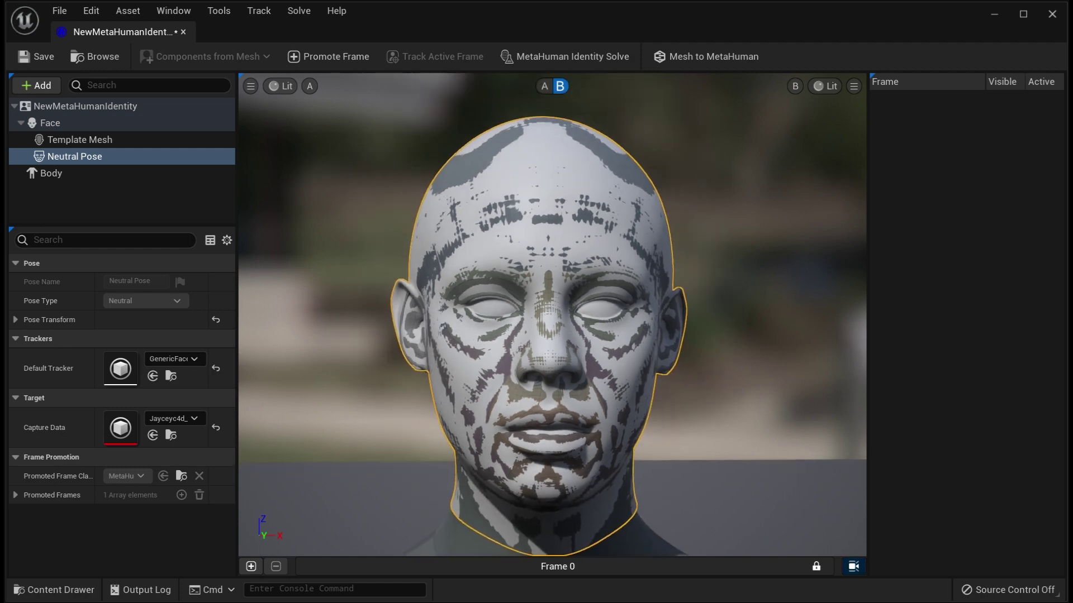
pyautogui.keyDown('alt'); pyautogui.moveTo(552, 315); pyautogui.dragTo(466, 383); pyautogui.keyUp('alt')
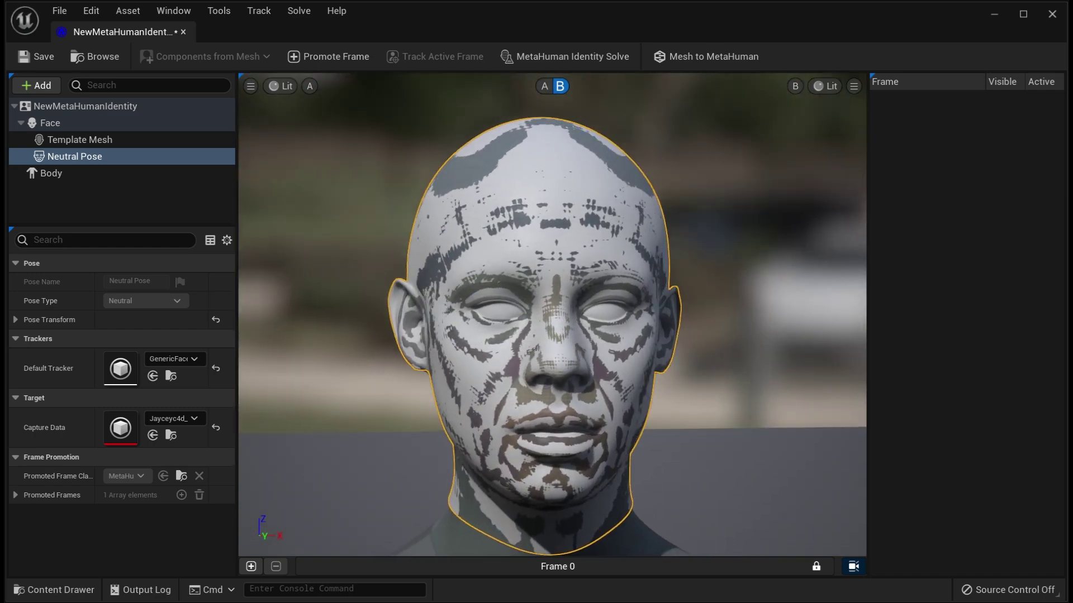
pyautogui.moveTo(559, 341)
pyautogui.keyDown('alt'); pyautogui.mouseDown()
pyautogui.moveTo(453, 336)
pyautogui.moveTo(581, 307)
pyautogui.moveTo(692, 310)
pyautogui.moveTo(679, 324)
pyautogui.moveTo(592, 341)
pyautogui.moveTo(463, 313)
pyautogui.moveTo(520, 349)
pyautogui.moveTo(570, 338)
pyautogui.mouseUp(); pyautogui.keyUp('alt')
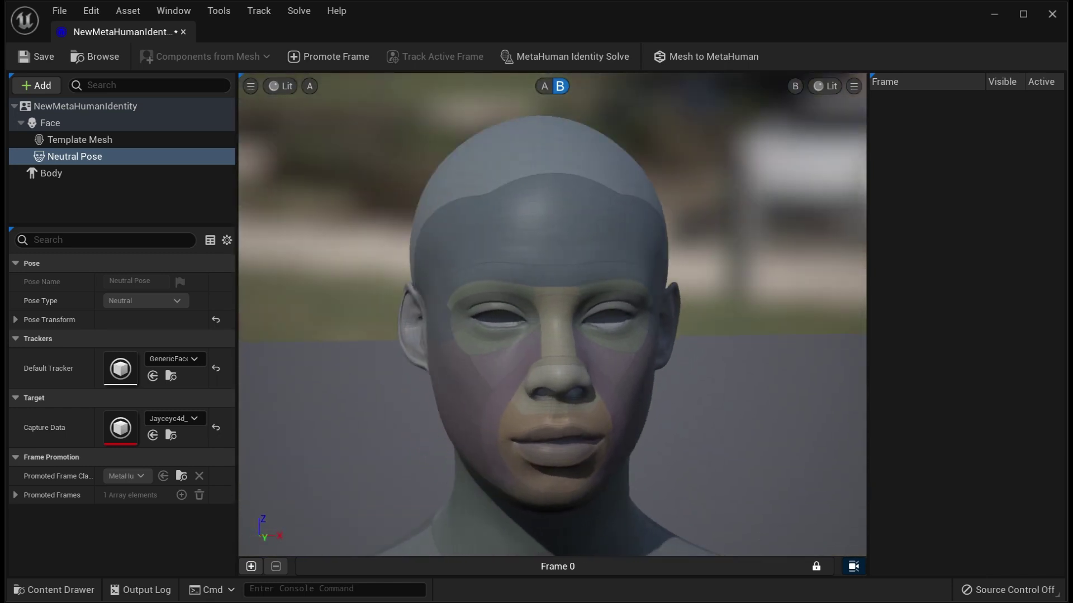
pyautogui.keyDown('alt'); pyautogui.moveTo(570, 338); pyautogui.dragTo(626, 335, button='right'); pyautogui.keyUp('alt')
pyautogui.moveTo(559, 336)
pyautogui.keyDown('alt'); pyautogui.mouseDown()
pyautogui.moveTo(628, 326)
pyautogui.moveTo(679, 338)
pyautogui.moveTo(500, 324)
pyautogui.moveTo(441, 335)
pyautogui.moveTo(569, 324)
pyautogui.moveTo(636, 347)
pyautogui.moveTo(606, 360)
pyautogui.moveTo(548, 326)
pyautogui.mouseUp(); pyautogui.keyUp('alt')
pyautogui.scroll(-4, 564, 324)
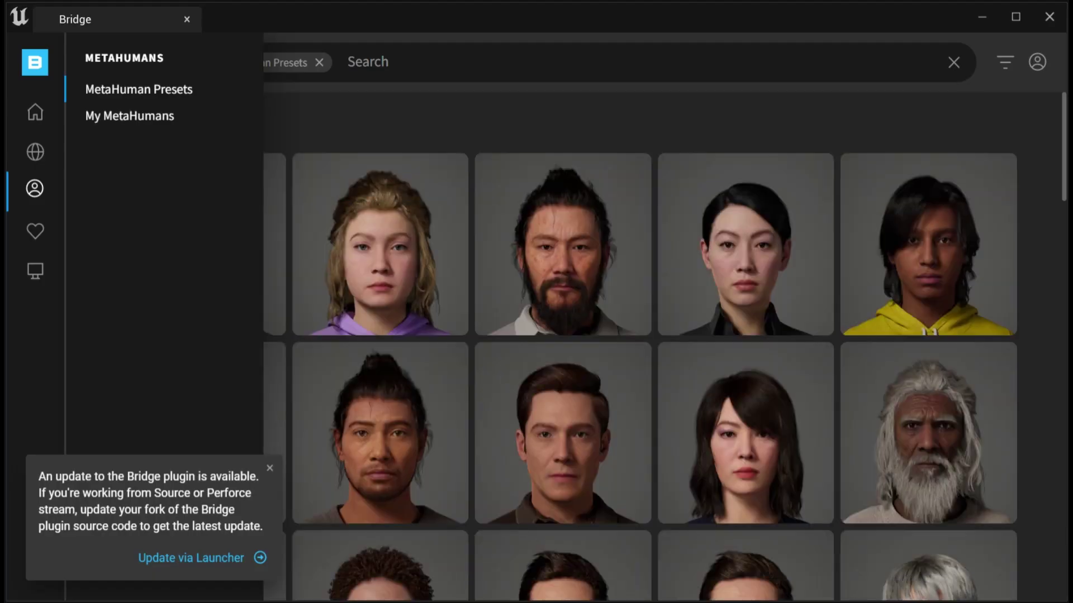
# Switch to Bridge and open NewMetaHumanIdentity from My MetaHumans for editing in MetaHuman Creator.
pyautogui.click(130, 115)
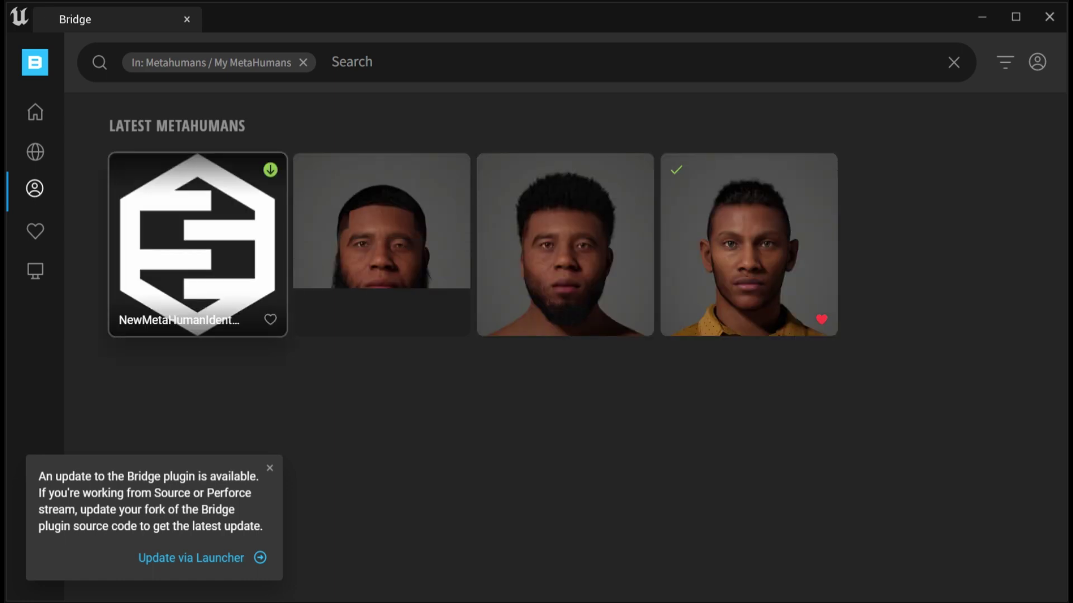
pyautogui.click(198, 279)
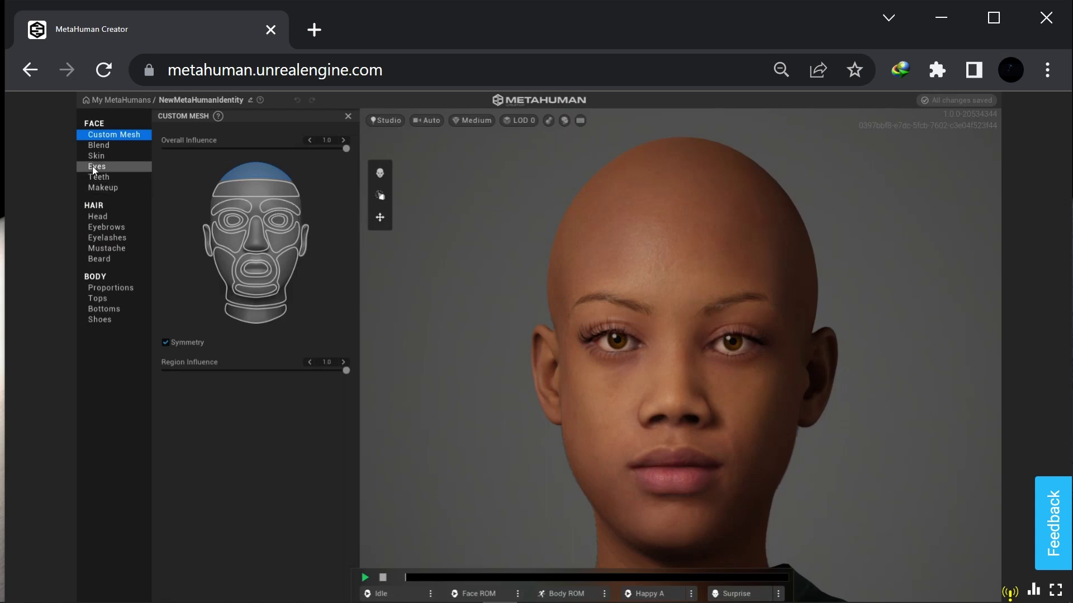
# Pick a reddish-brown skin color in the MetaHuman's skin settings.
pyautogui.click(101, 155)
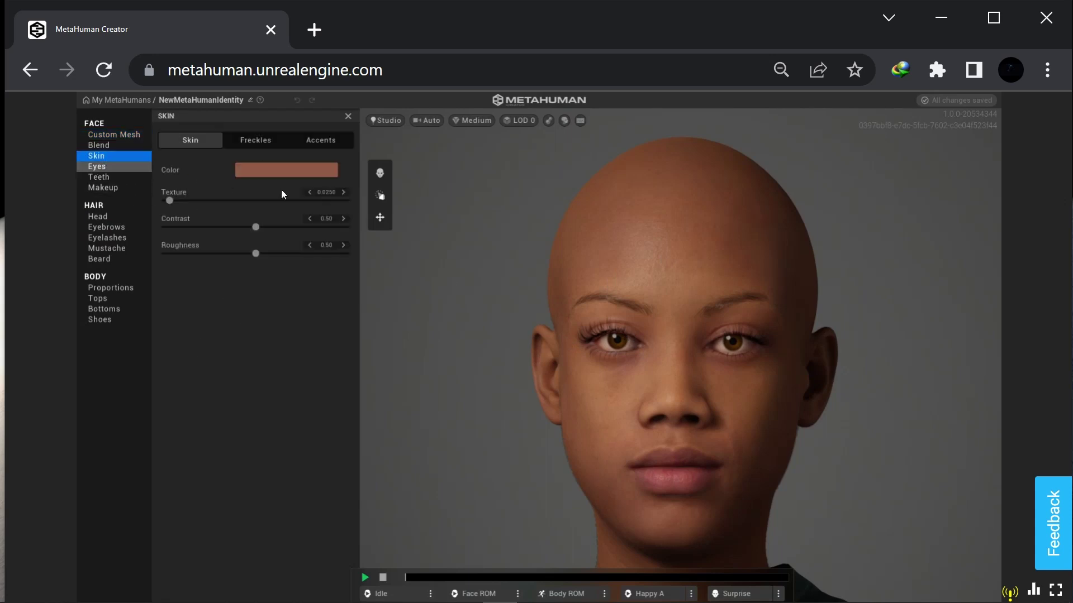
pyautogui.click(292, 173)
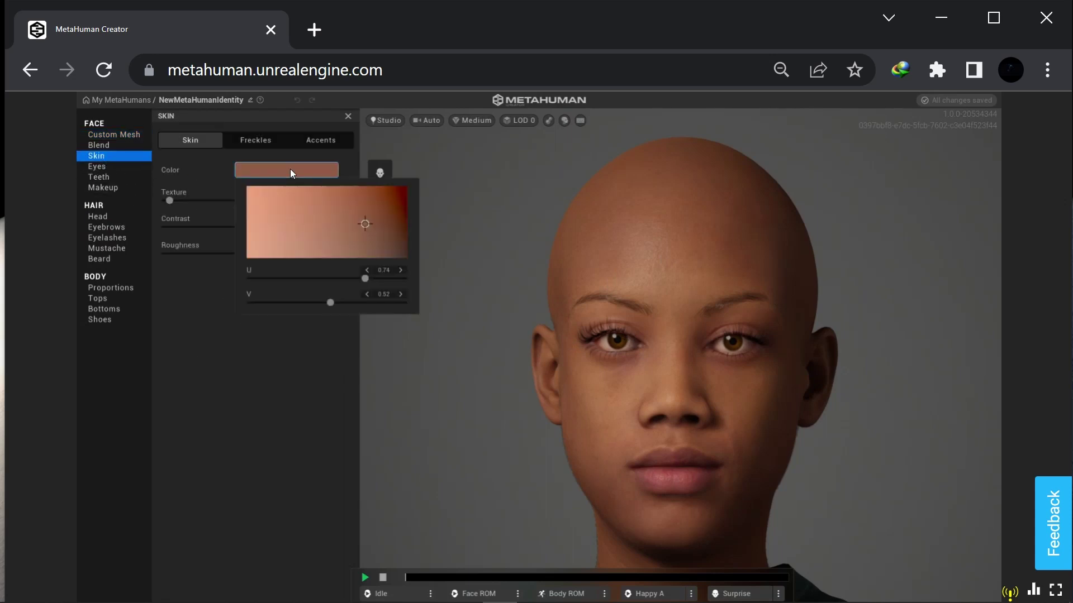
pyautogui.click(361, 221)
pyautogui.click(362, 222)
pyautogui.click(365, 221)
pyautogui.click(165, 412)
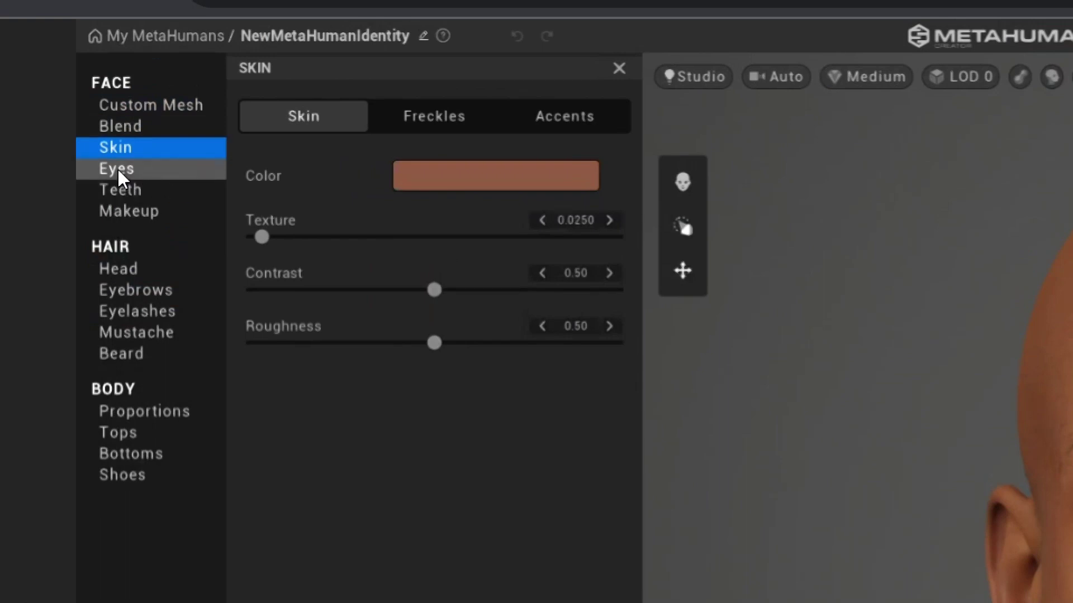
# Look through the face options for eye presets and makeup foundation.
pyautogui.click(134, 180)
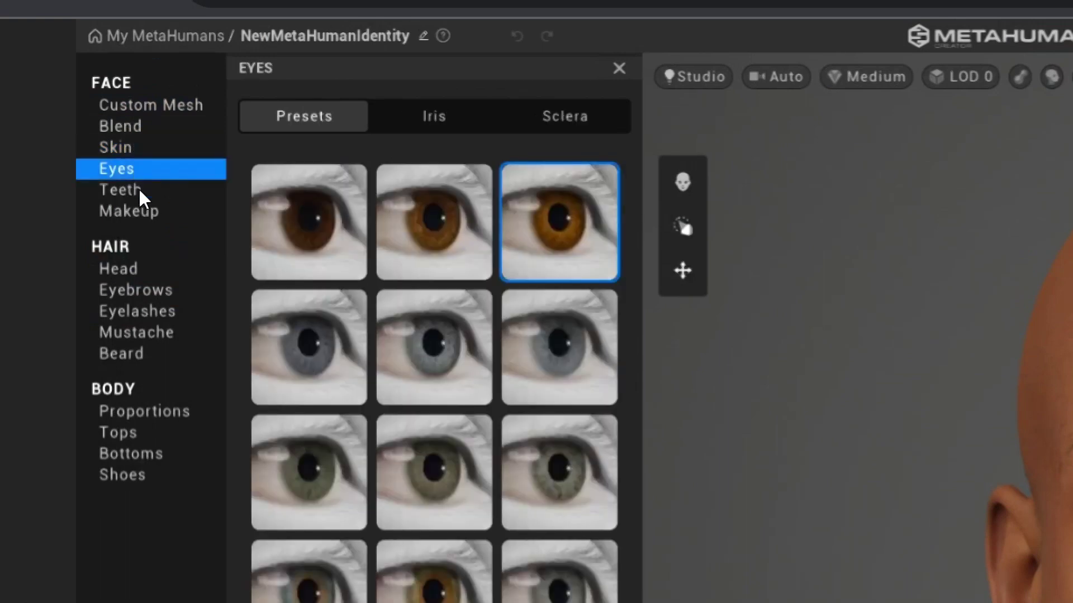
pyautogui.click(136, 198)
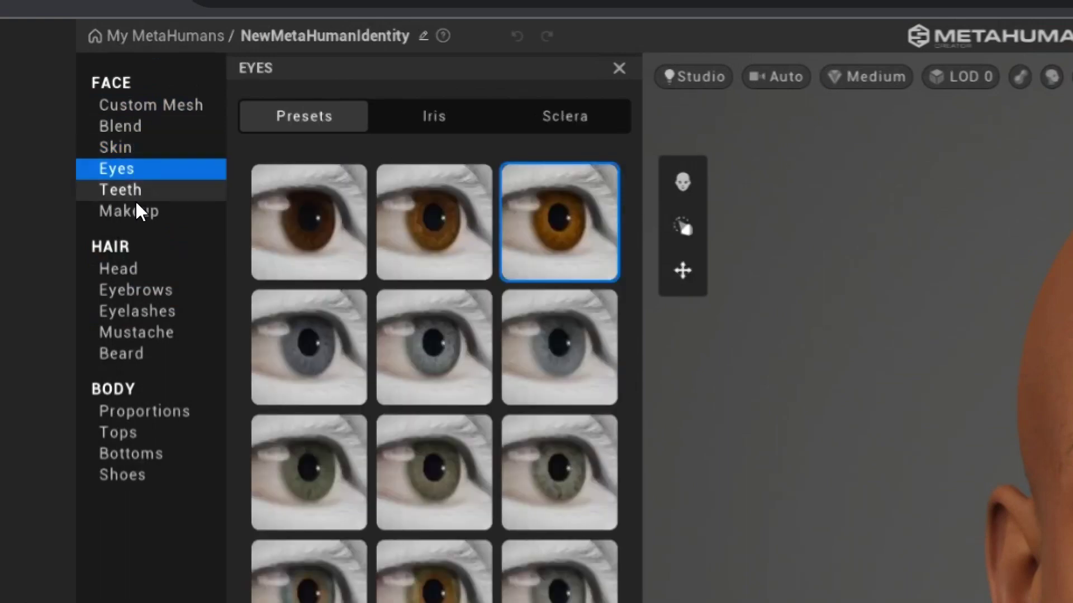
pyautogui.click(136, 214)
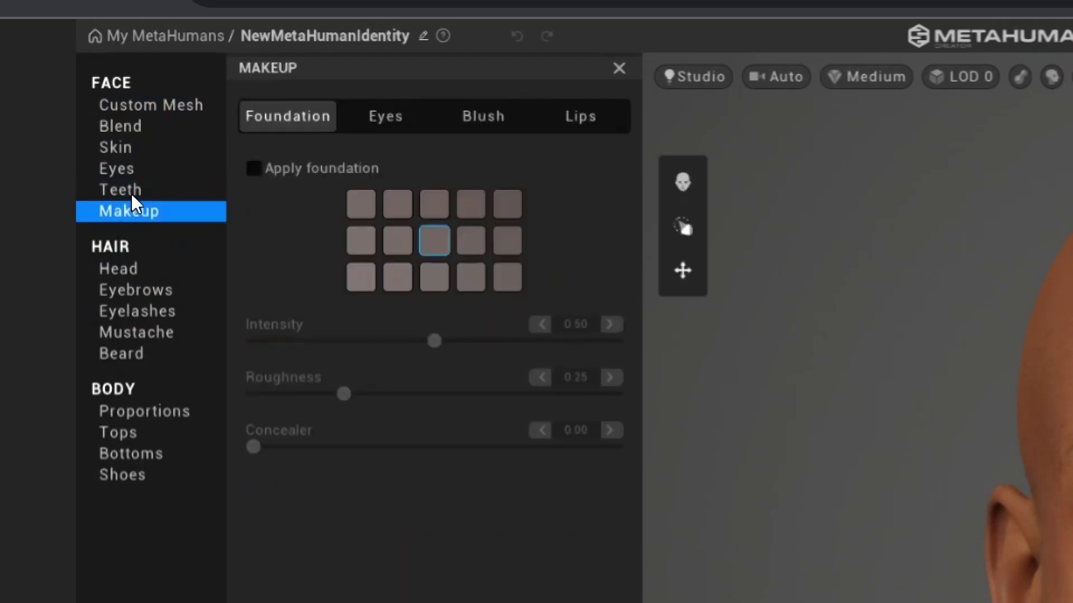
# Apply the high-bun hairstyle with bangs and the first eyebrow style in the second row.
pyautogui.click(120, 271)
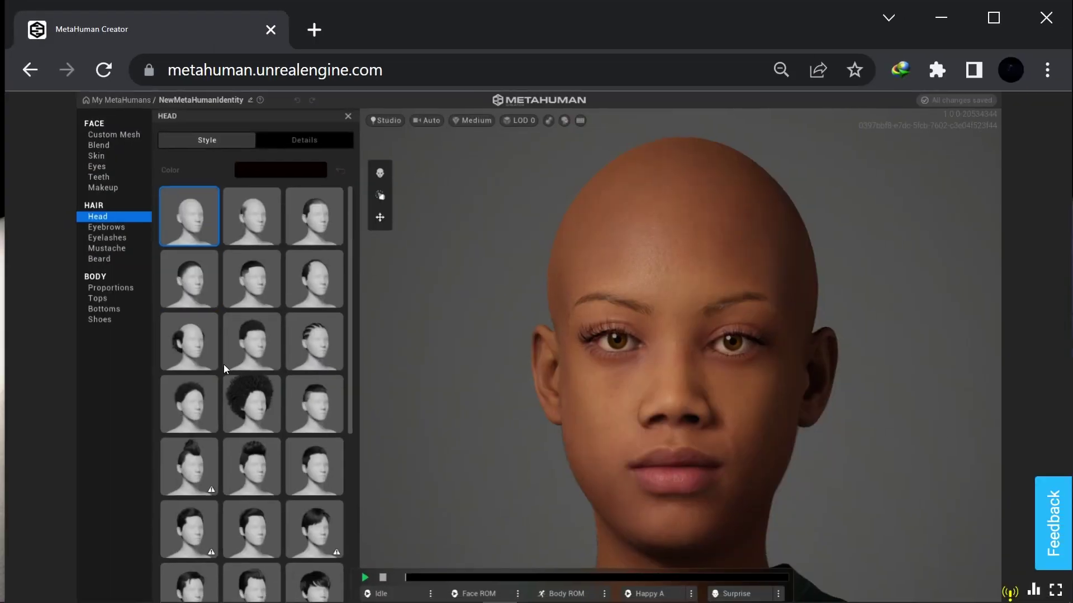
pyautogui.scroll(-5, 223, 364)
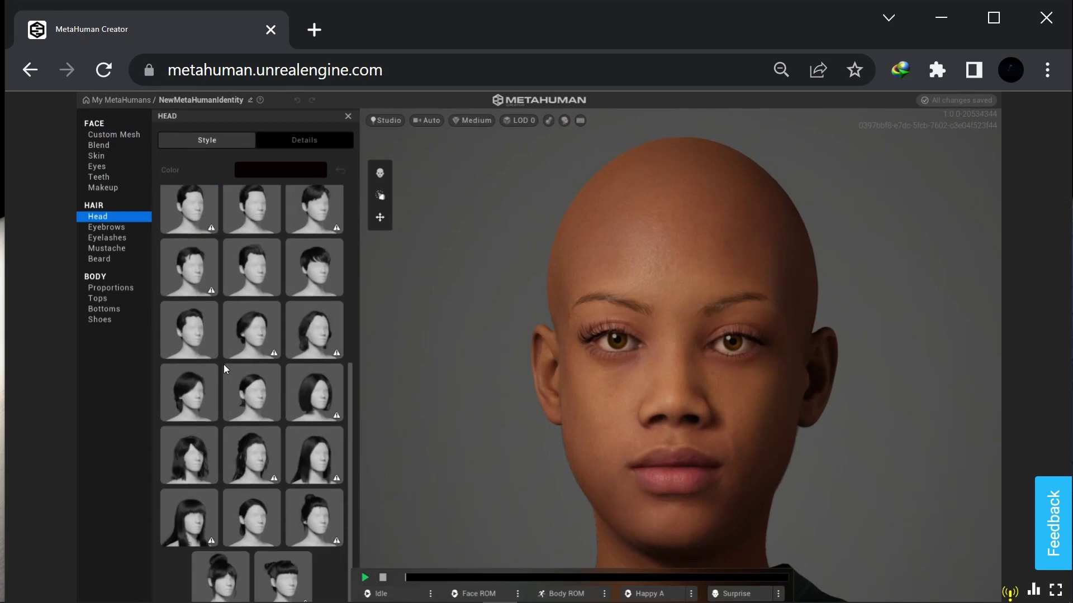
pyautogui.click(233, 572)
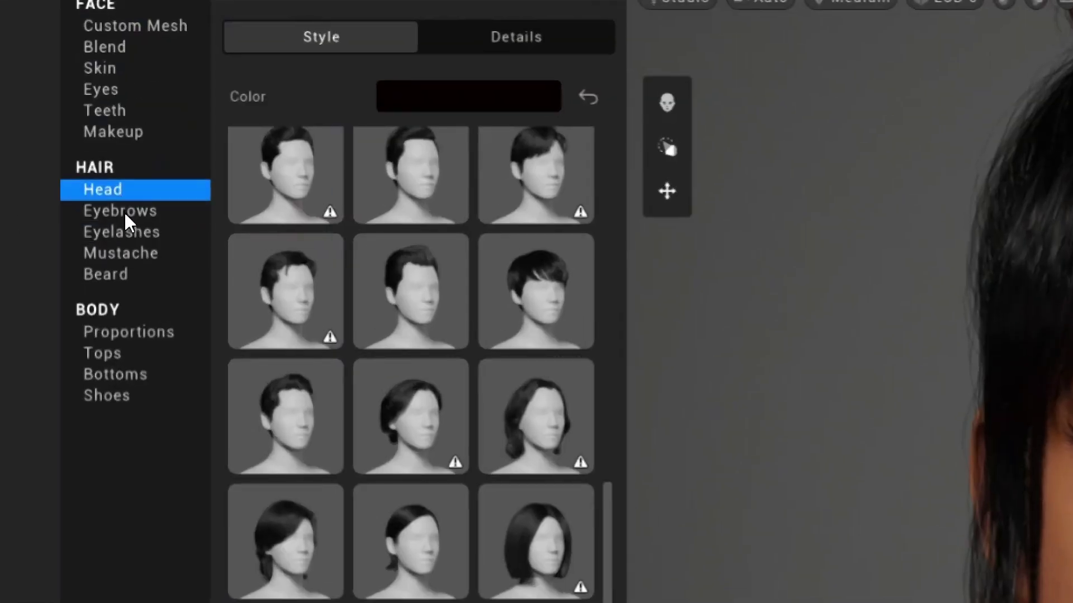
pyautogui.click(124, 211)
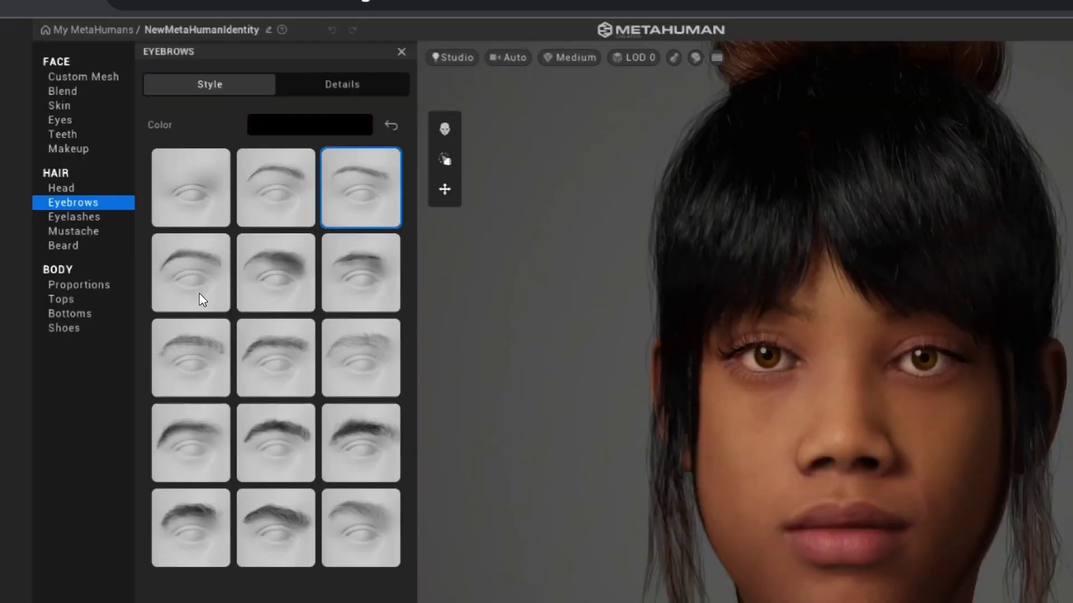
pyautogui.click(291, 320)
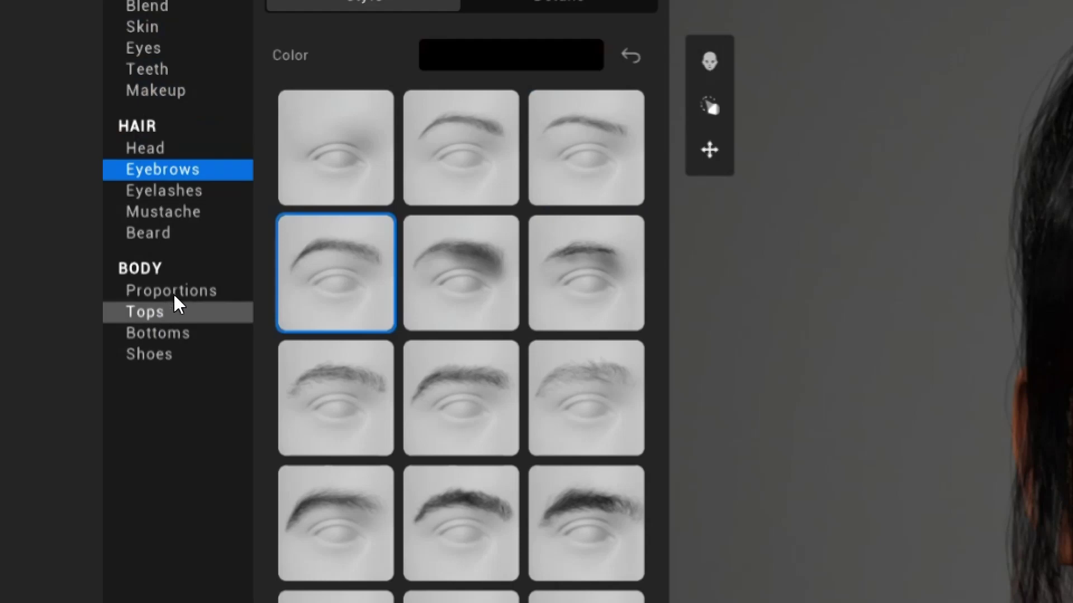
# Review the body options: proportions, tops with their graphics, bottoms and shoes.
pyautogui.click(182, 290)
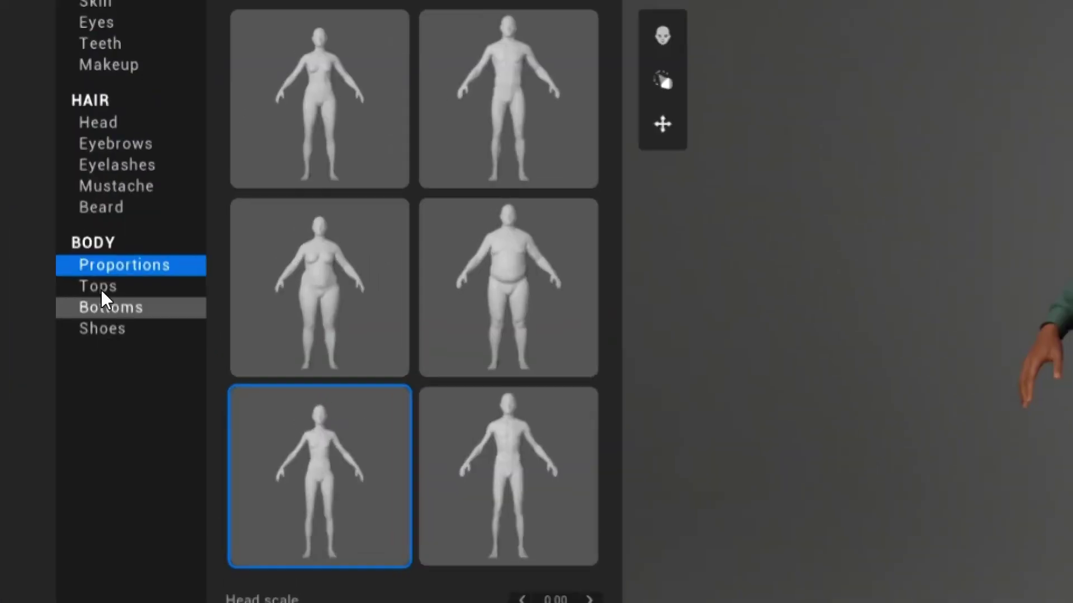
pyautogui.click(112, 290)
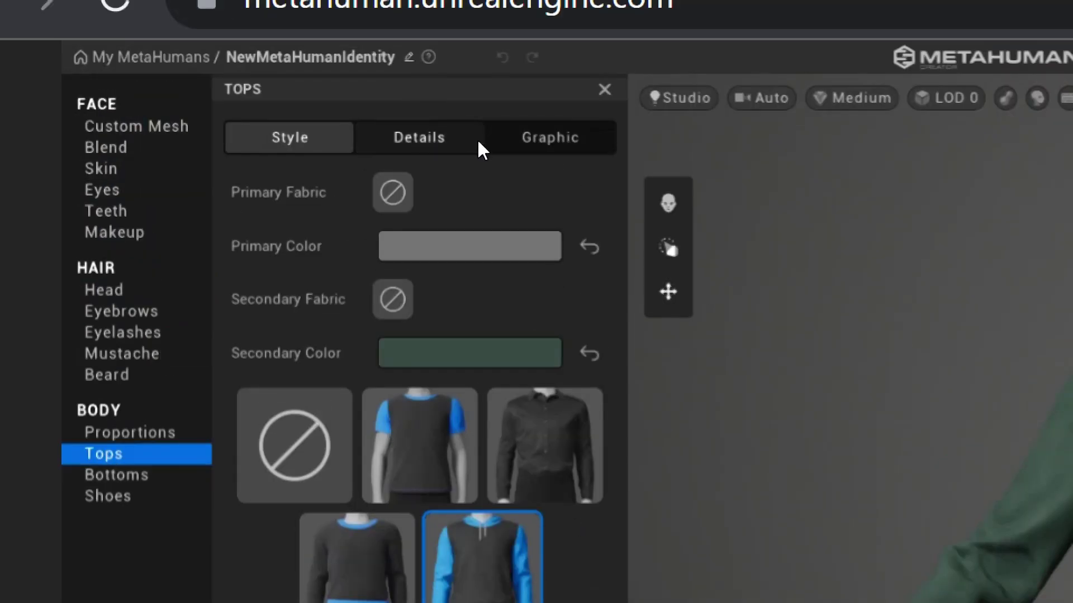
pyautogui.click(479, 147)
pyautogui.click(568, 150)
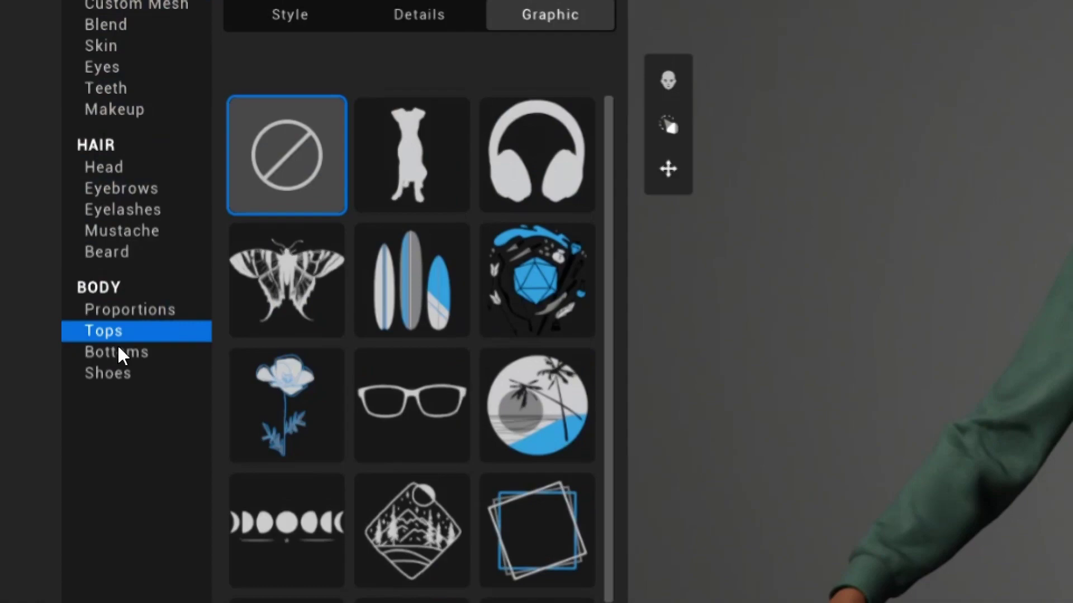
pyautogui.click(119, 353)
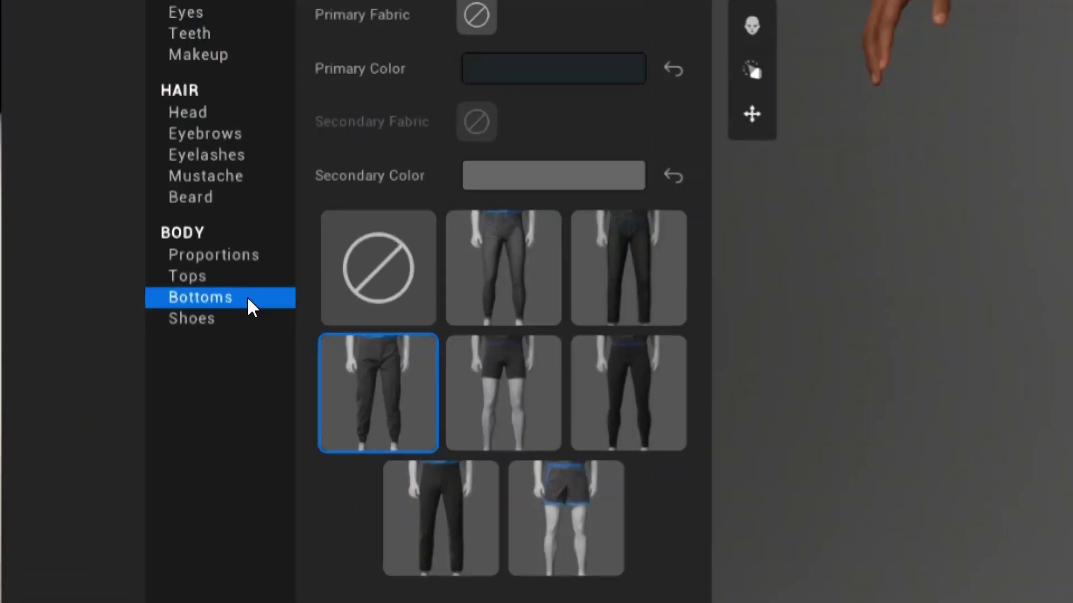
pyautogui.click(211, 330)
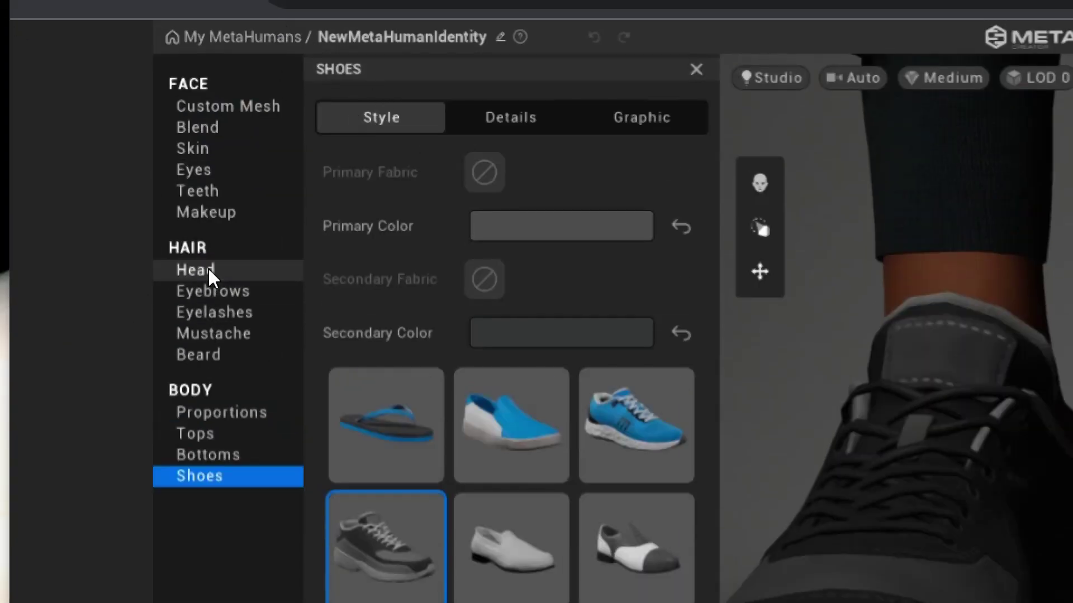
# Set the head hair's ombre color to a custom brown with melanin 0.57 and redness 0.34.
pyautogui.click(196, 271)
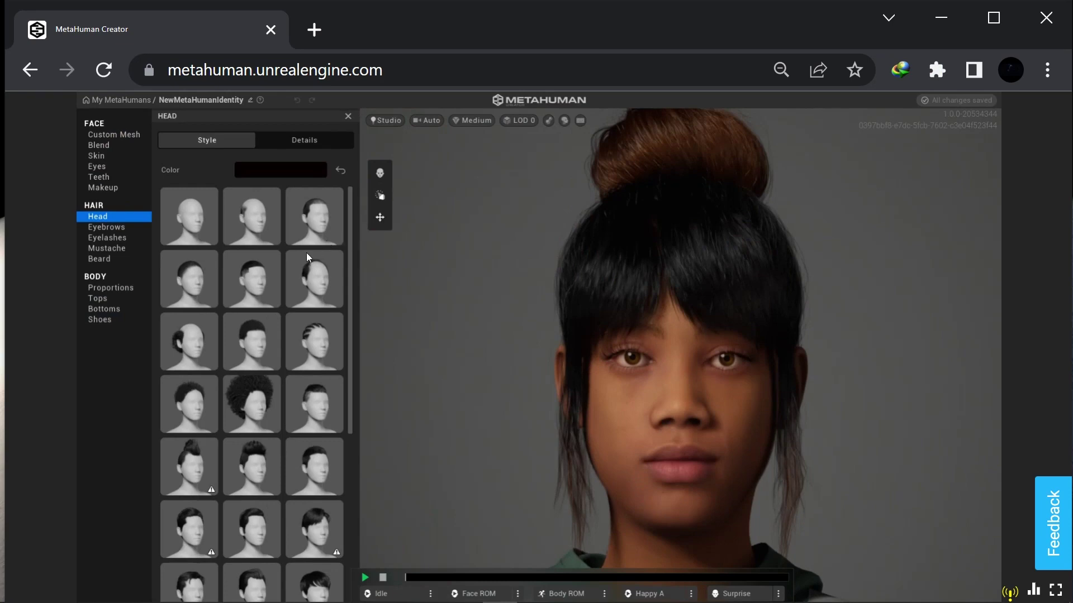
pyautogui.click(293, 140)
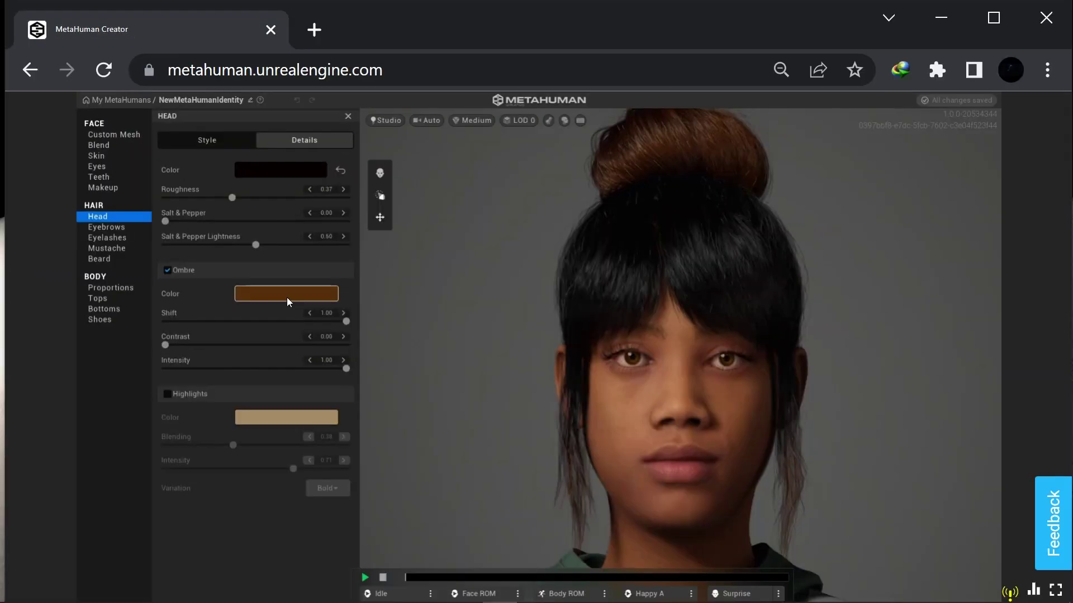
pyautogui.click(410, 423)
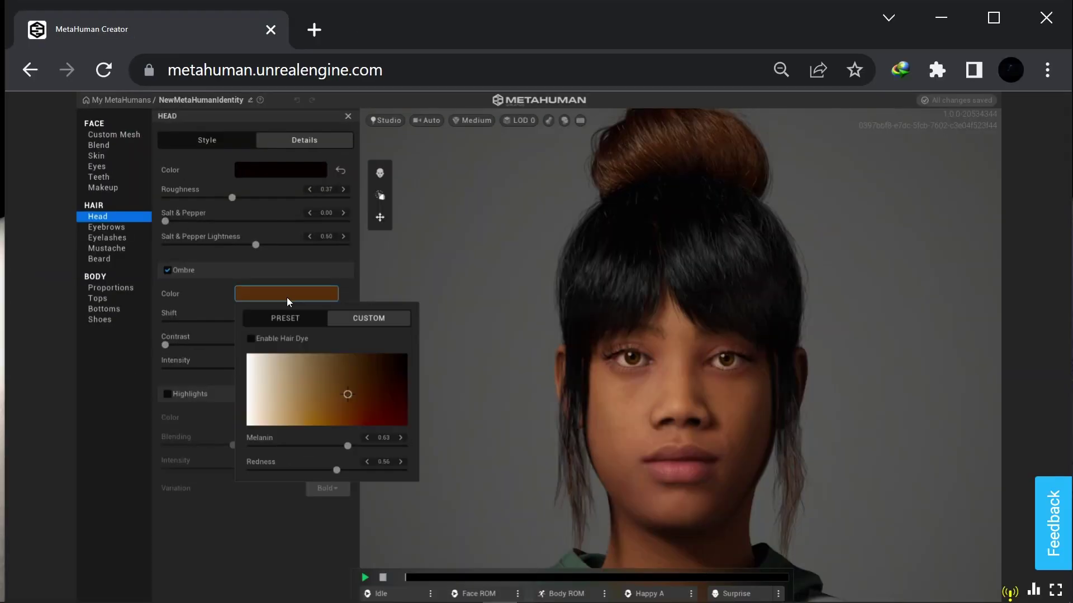
pyautogui.click(267, 408)
pyautogui.moveTo(276, 404); pyautogui.dragTo(338, 380)
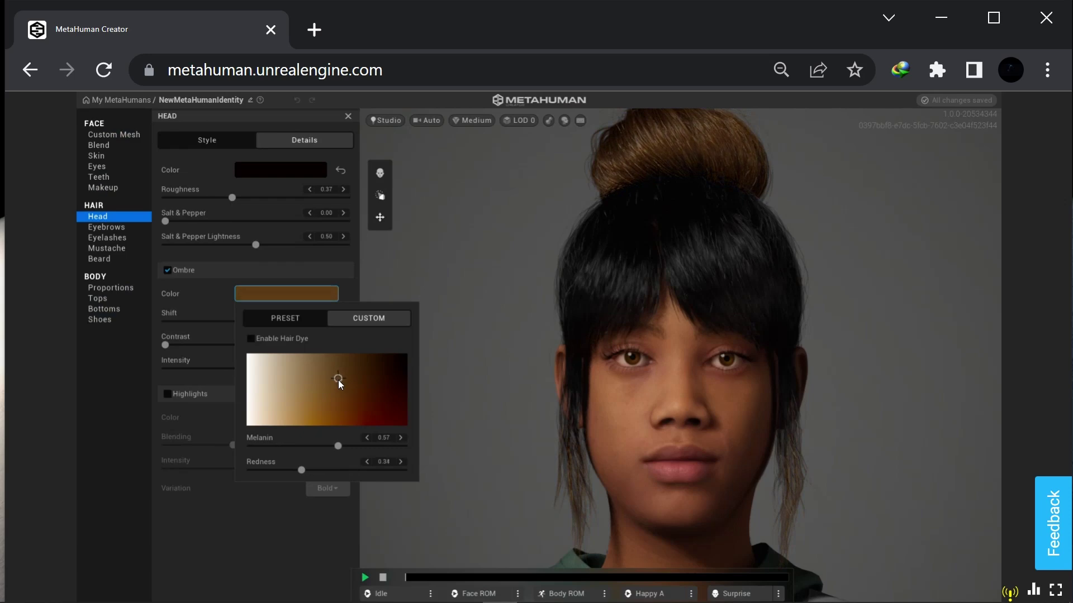
pyautogui.click(491, 475)
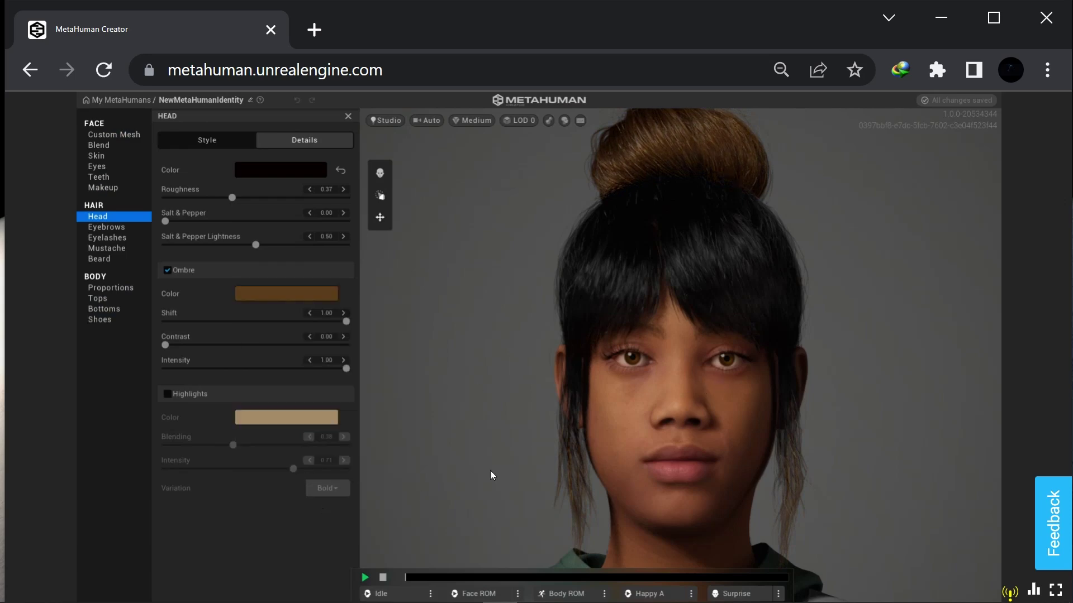
# Turn the MetaHuman to a three-quarter side view and play the Idle animation.
pyautogui.moveTo(728, 363); pyautogui.dragTo(545, 358)
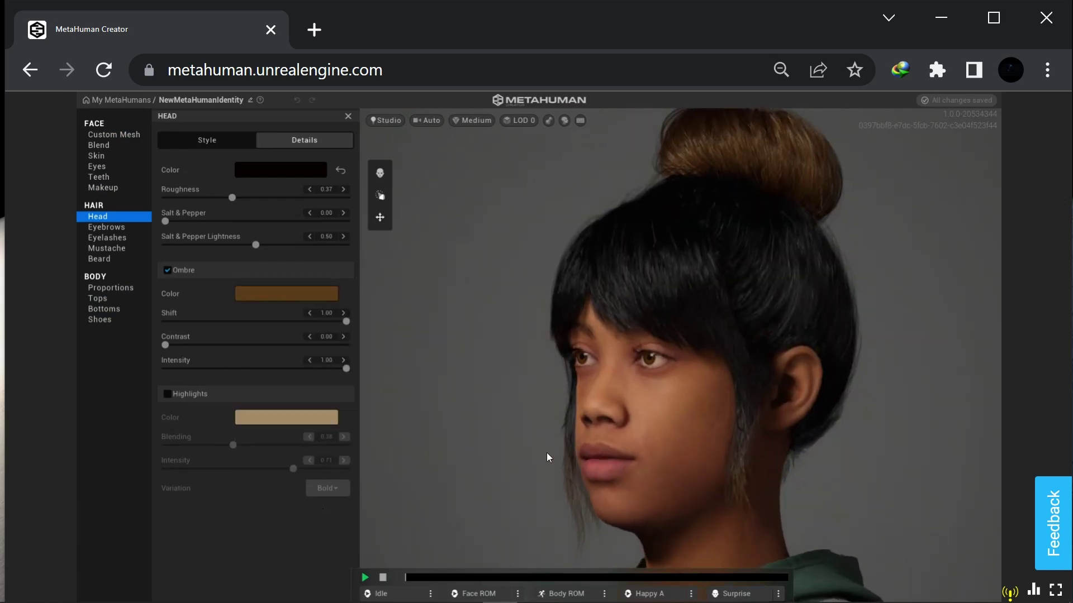
pyautogui.click(365, 578)
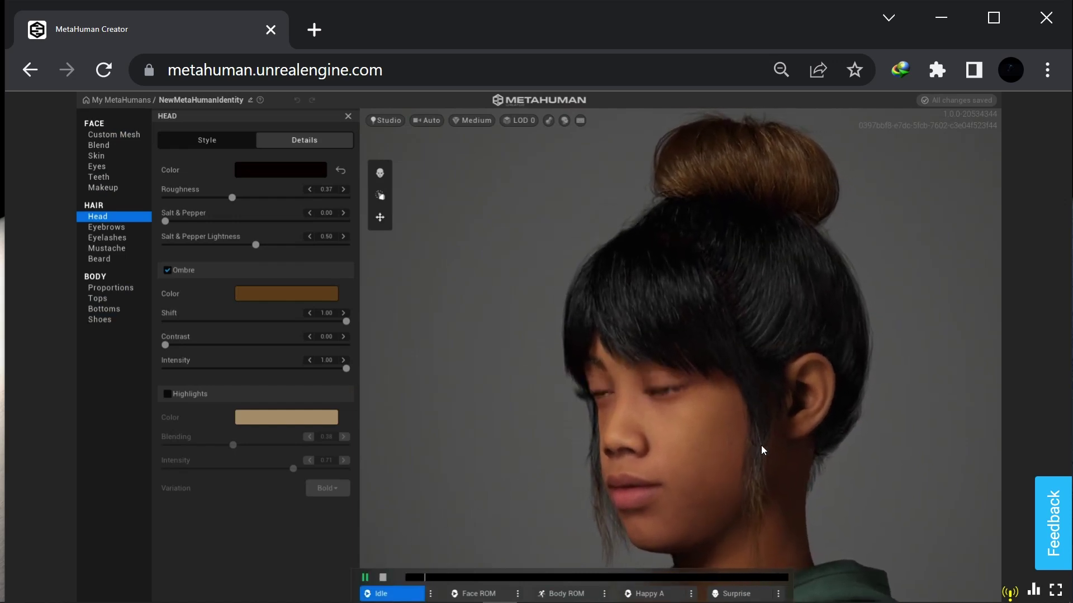
# Inspect the animated head and hair up close from the front and both sides, switching the view to full screen.
pyautogui.moveTo(736, 437); pyautogui.dragTo(819, 434)
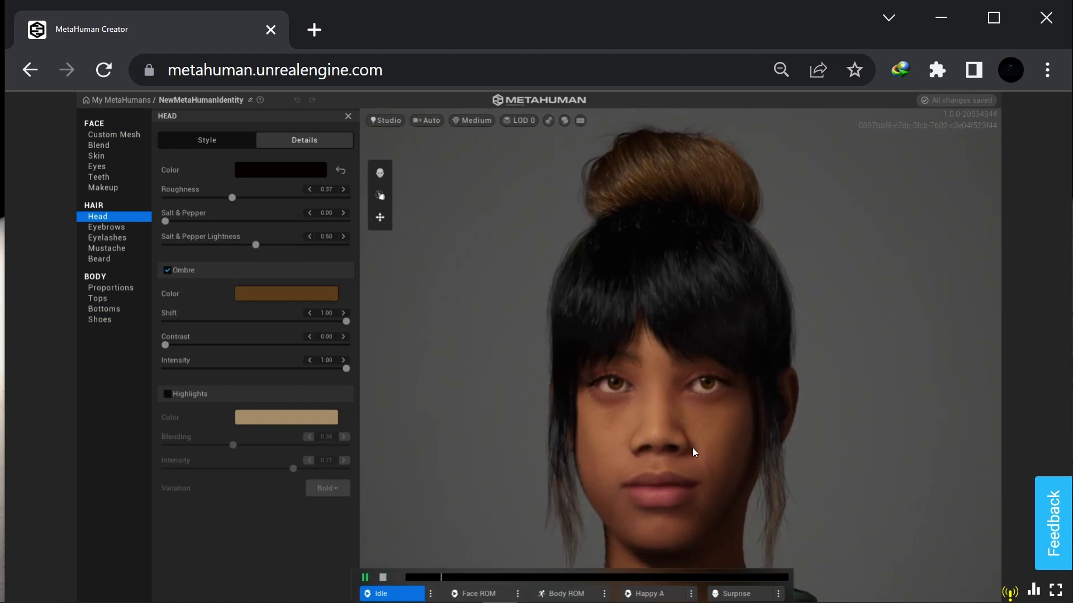
pyautogui.scroll(3, 685, 449)
pyautogui.moveTo(698, 447); pyautogui.dragTo(594, 456)
pyautogui.moveTo(718, 484); pyautogui.dragTo(979, 522)
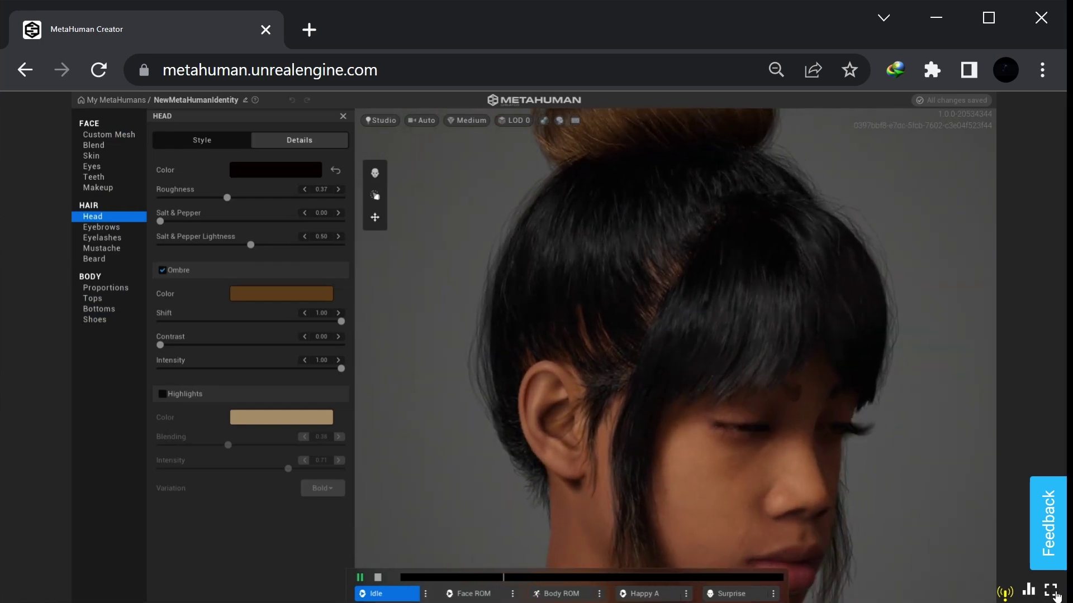
pyautogui.click(1055, 590)
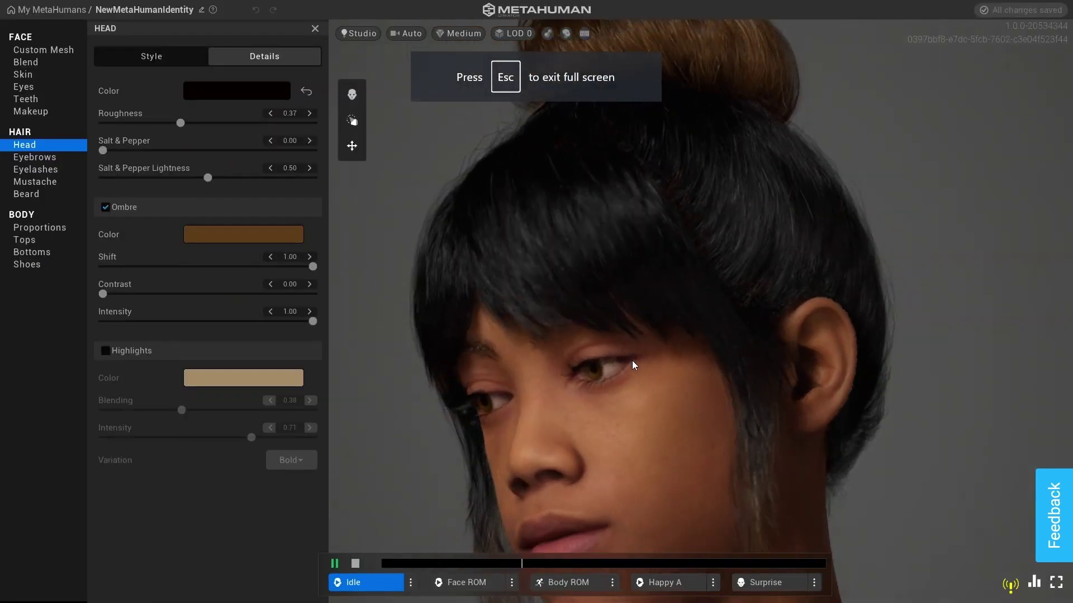
pyautogui.moveTo(644, 390); pyautogui.dragTo(500, 450)
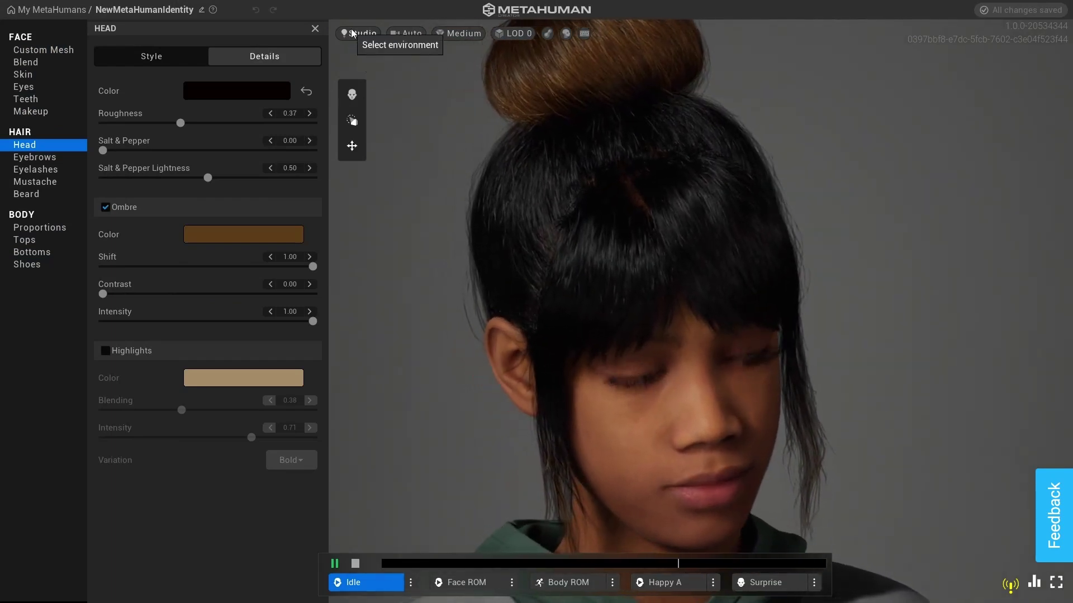
# Set the lighting environment to Moonlight and check how the face and hair look under it.
pyautogui.click(358, 33)
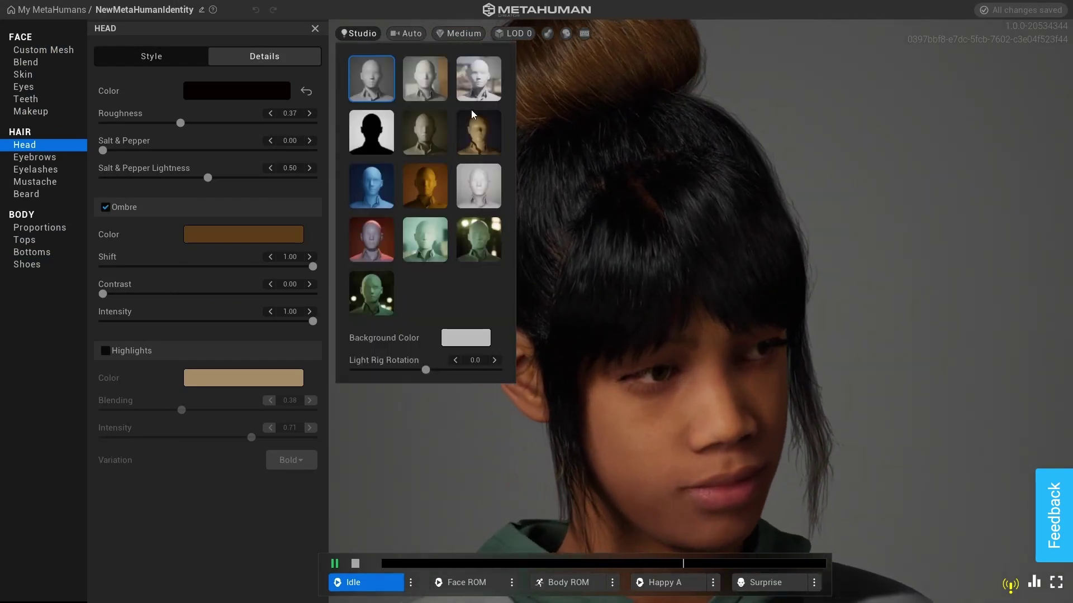
pyautogui.click(391, 184)
pyautogui.click(774, 426)
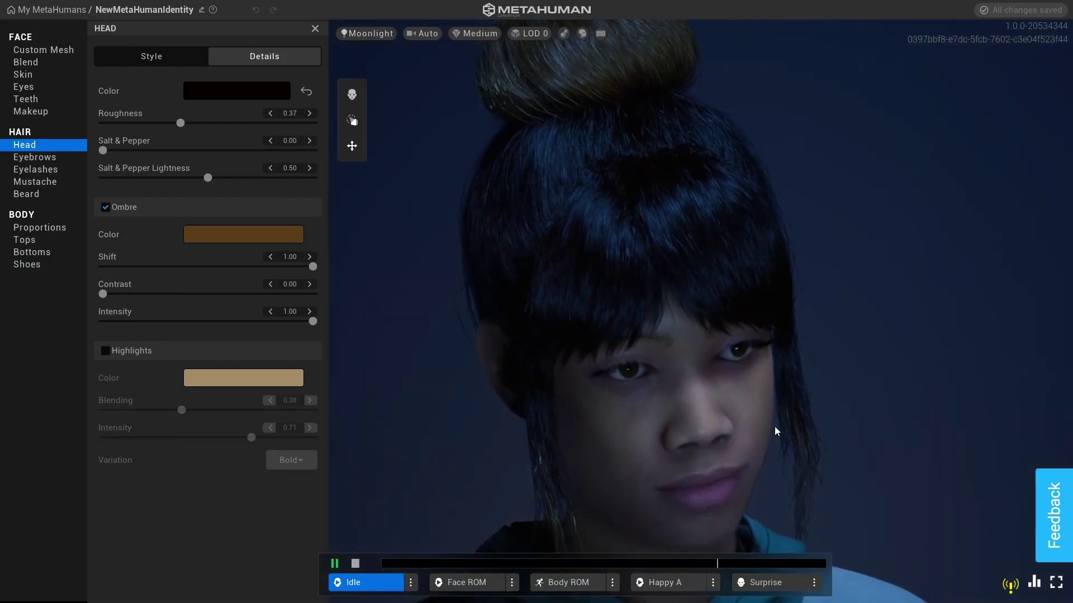
pyautogui.moveTo(774, 427); pyautogui.dragTo(771, 361)
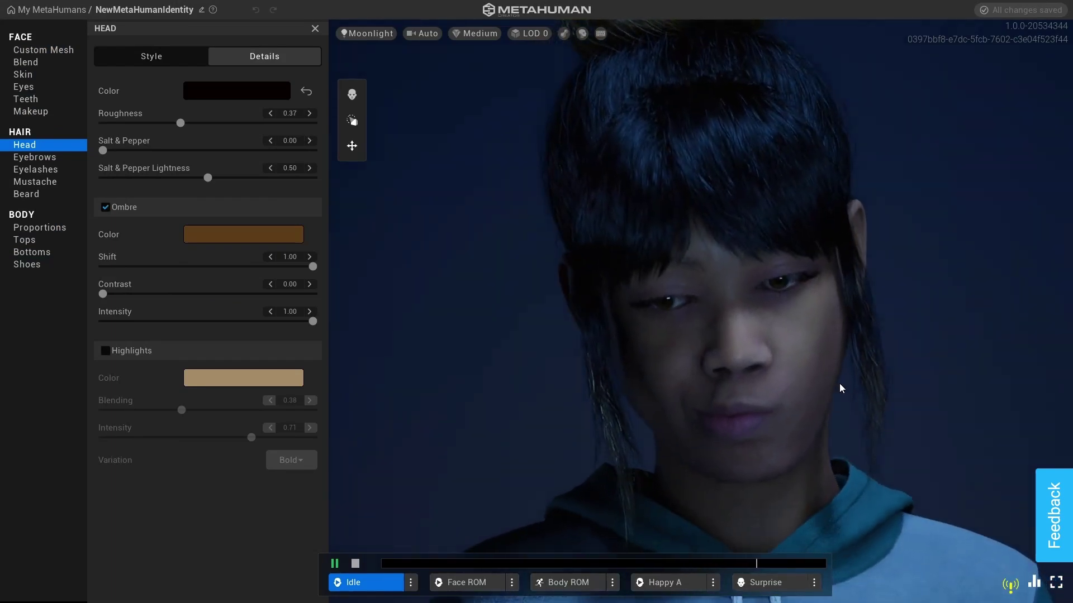
# Set the light rig rotation to -60.7 and switch the lighting environment back to Studio.
pyautogui.click(366, 33)
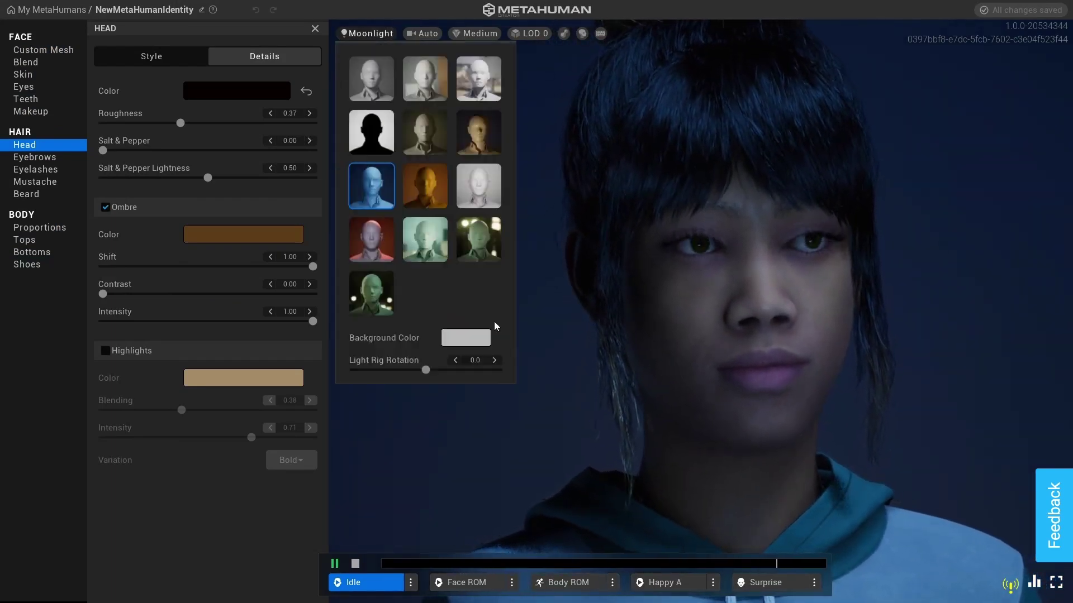
pyautogui.moveTo(427, 371); pyautogui.dragTo(408, 382)
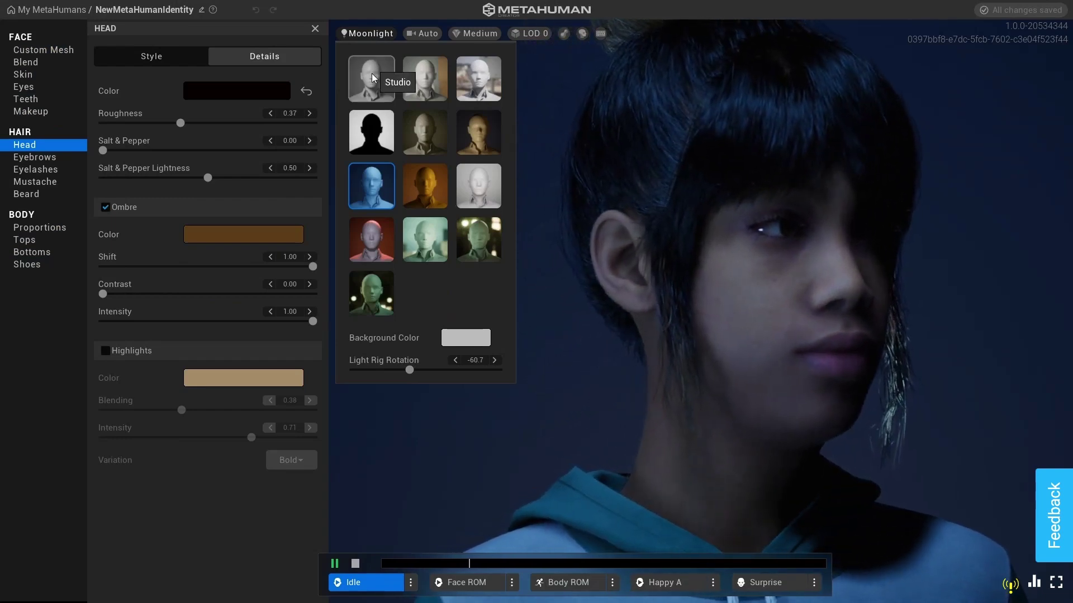
pyautogui.click(370, 76)
pyautogui.click(176, 525)
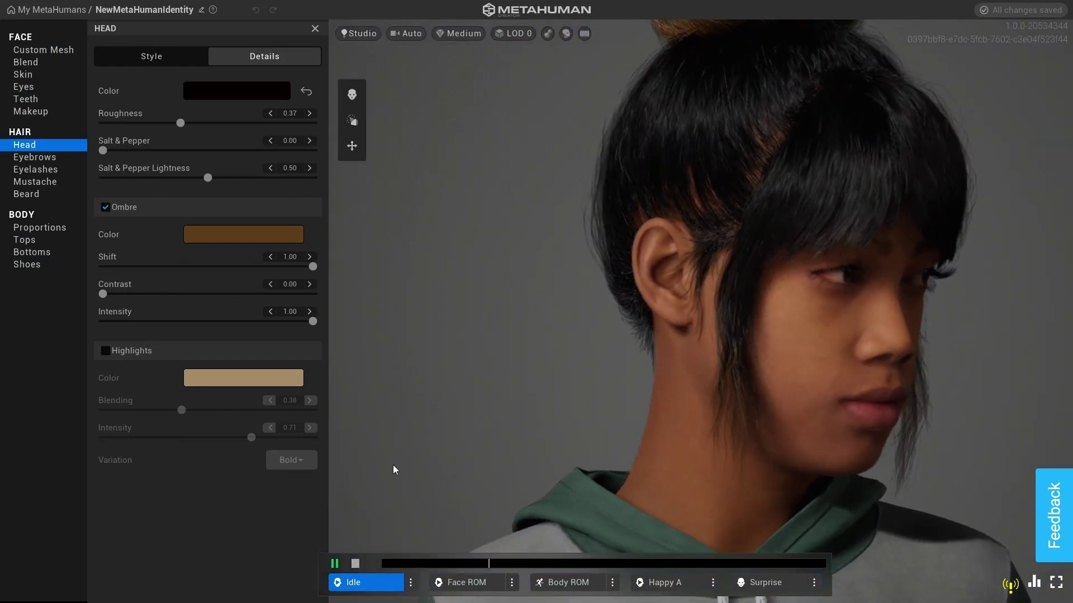